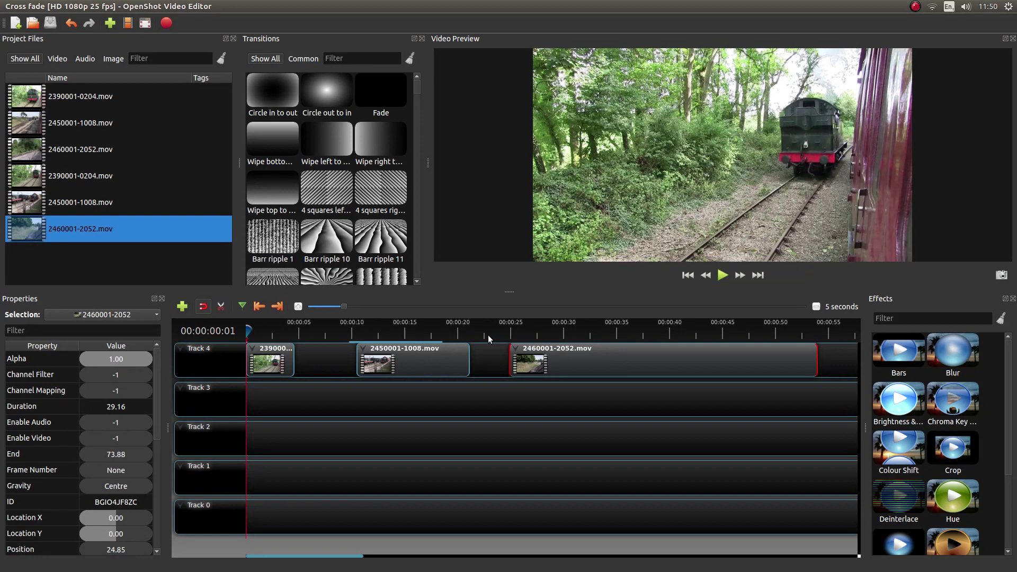
{"action": "mouse_move", "coordinate": [152, 5]}
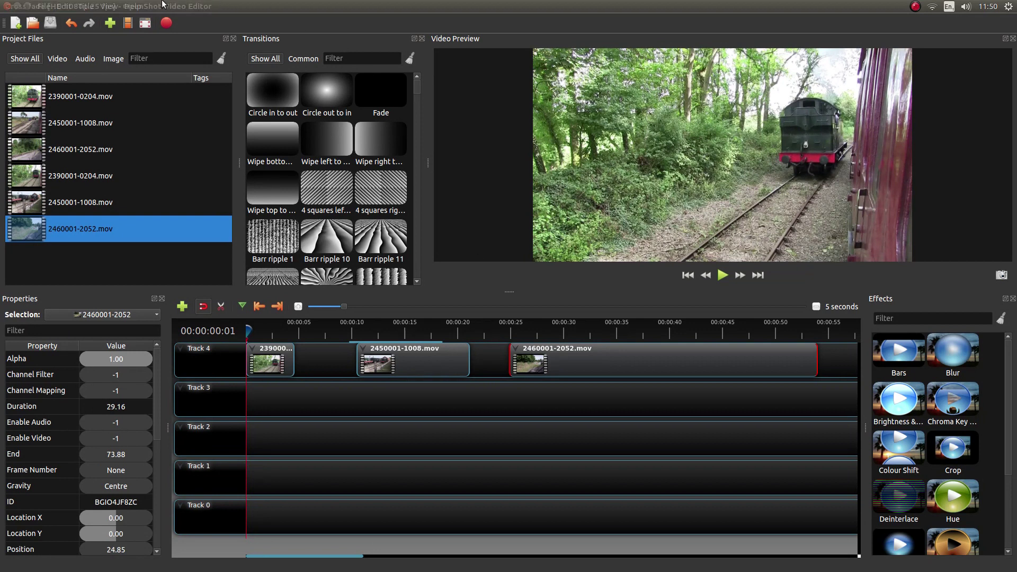
{"action": "left_click", "coordinate": [109, 6]}
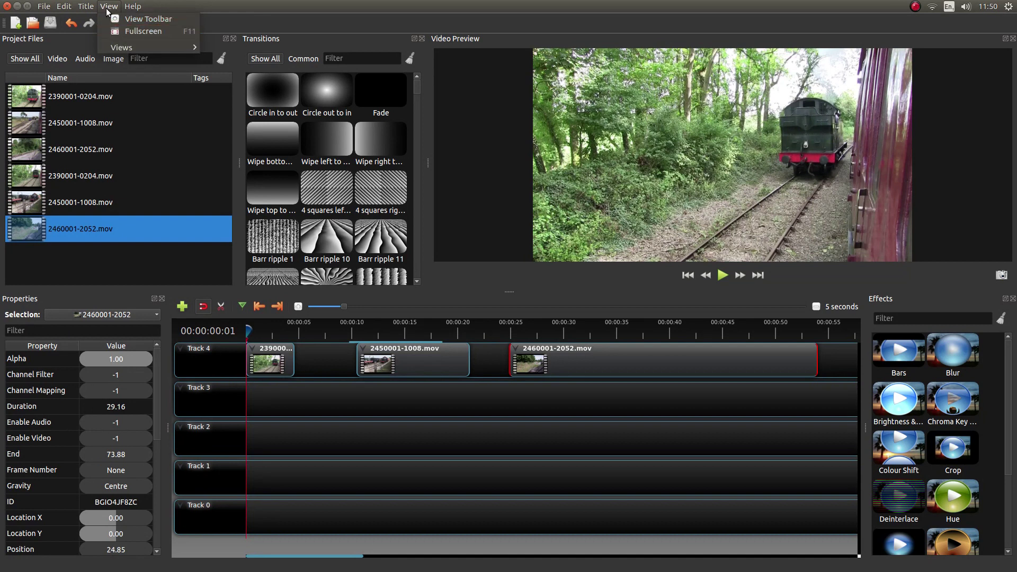
{"action": "mouse_move", "coordinate": [112, 50]}
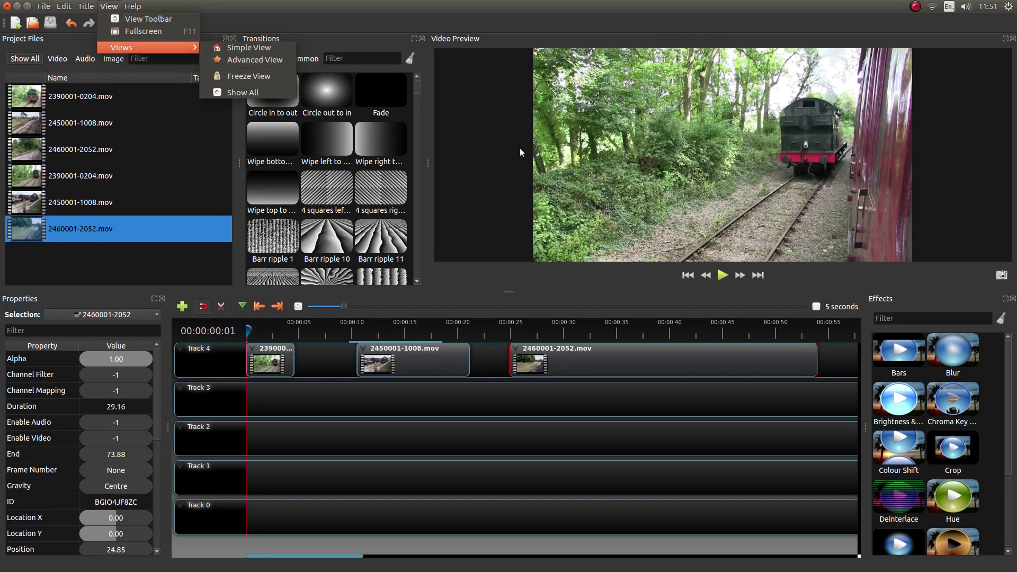
{"action": "left_click", "coordinate": [487, 164]}
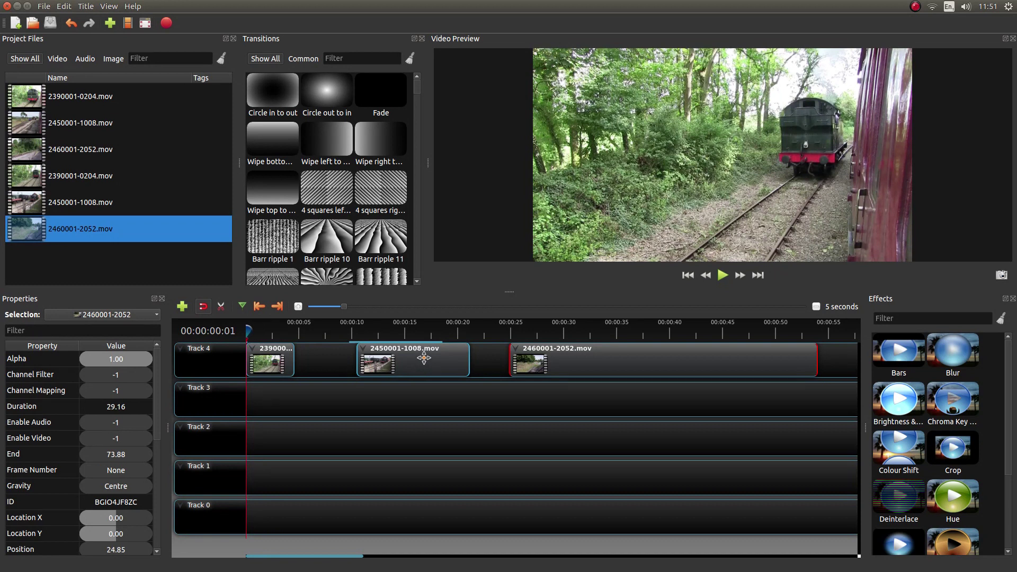
{"action": "left_click_drag", "start_coordinate": [423, 358], "coordinate": [329, 358]}
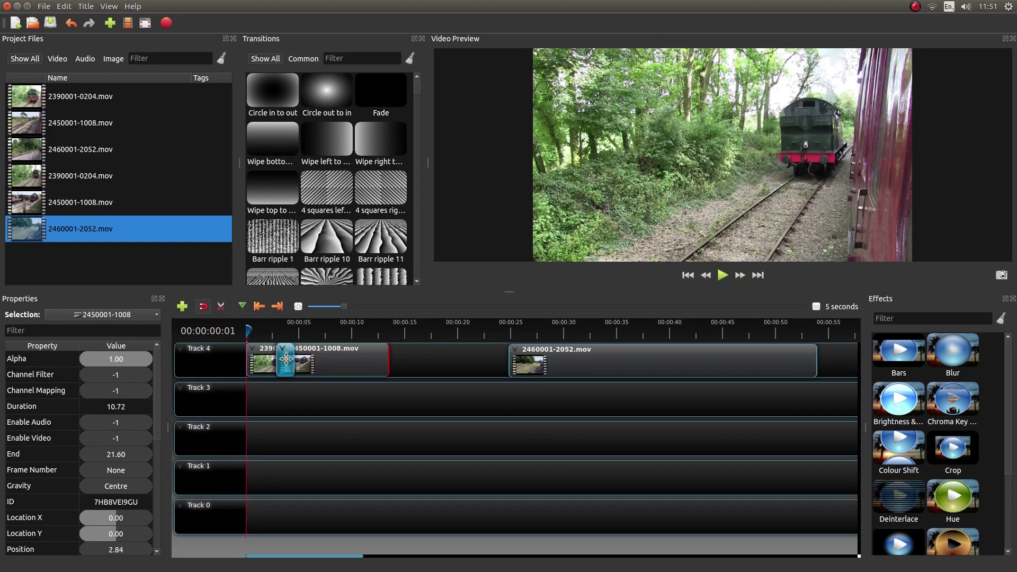
{"action": "left_click_drag", "start_coordinate": [252, 330], "coordinate": [277, 331]}
{"action": "left_click", "coordinate": [278, 332]}
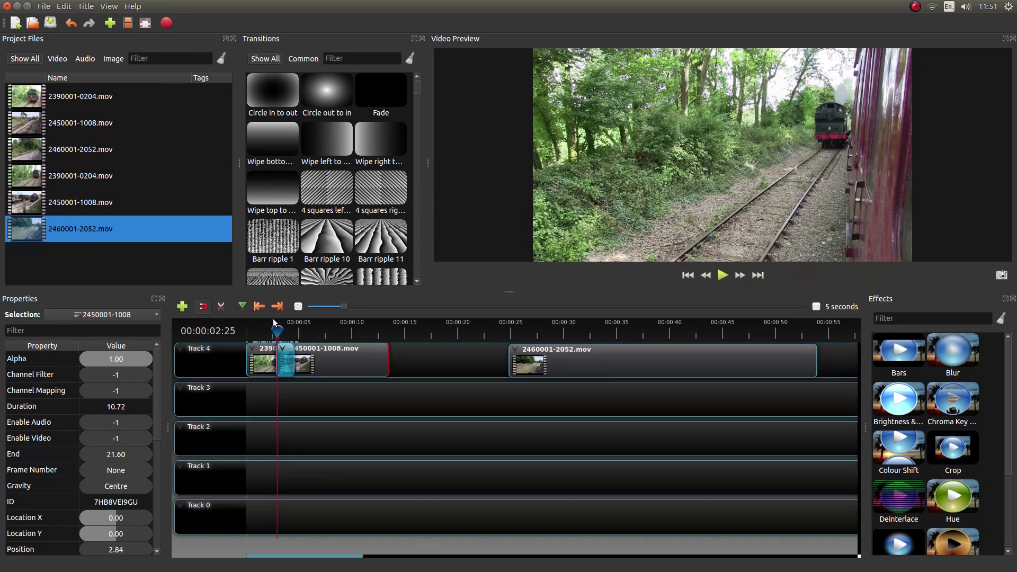
Select the fade transition between the first two clips and jump the playhead between its end and start.
{"action": "left_click", "coordinate": [288, 352]}
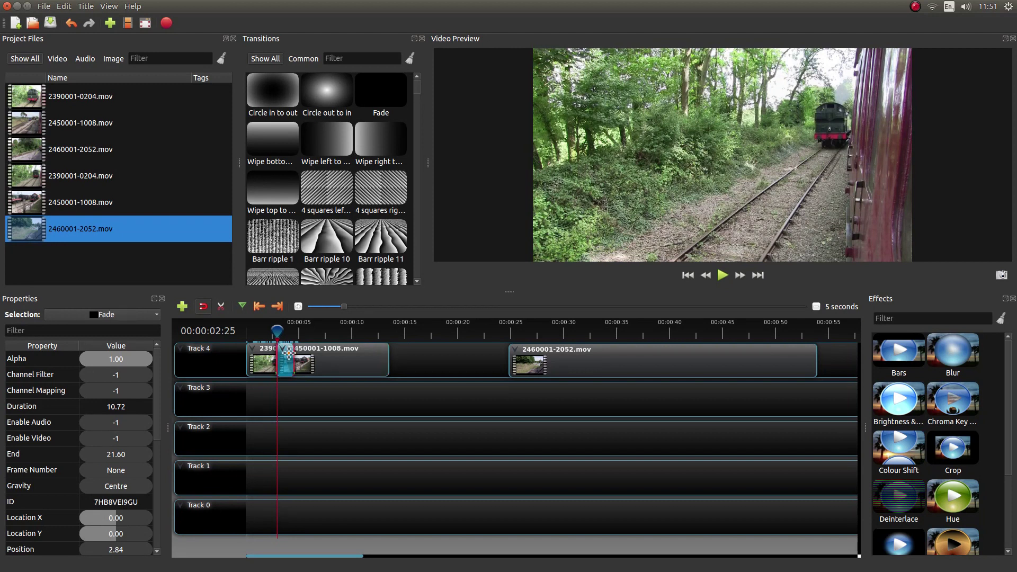
{"action": "left_click", "coordinate": [277, 308]}
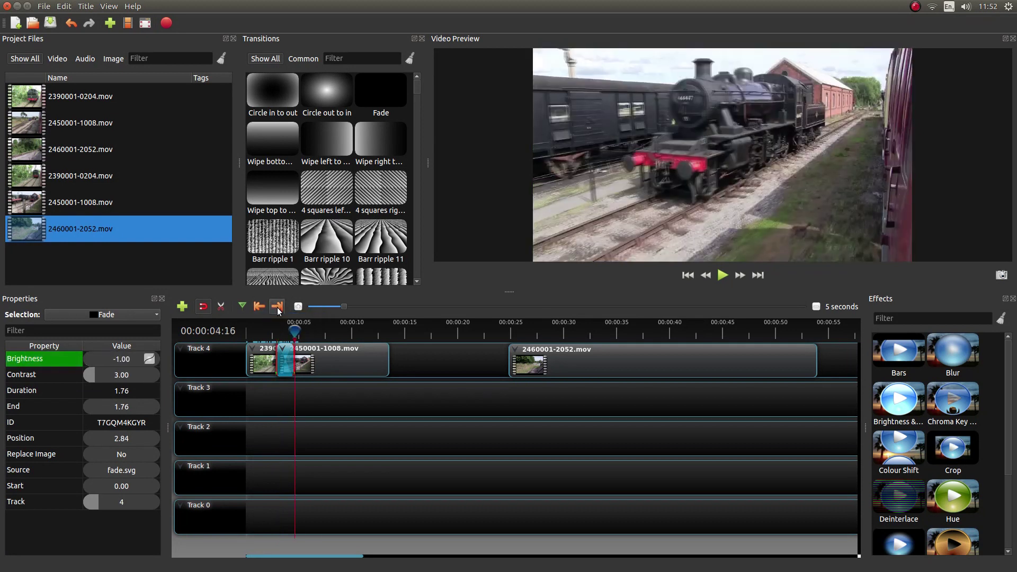
{"action": "left_click", "coordinate": [259, 307]}
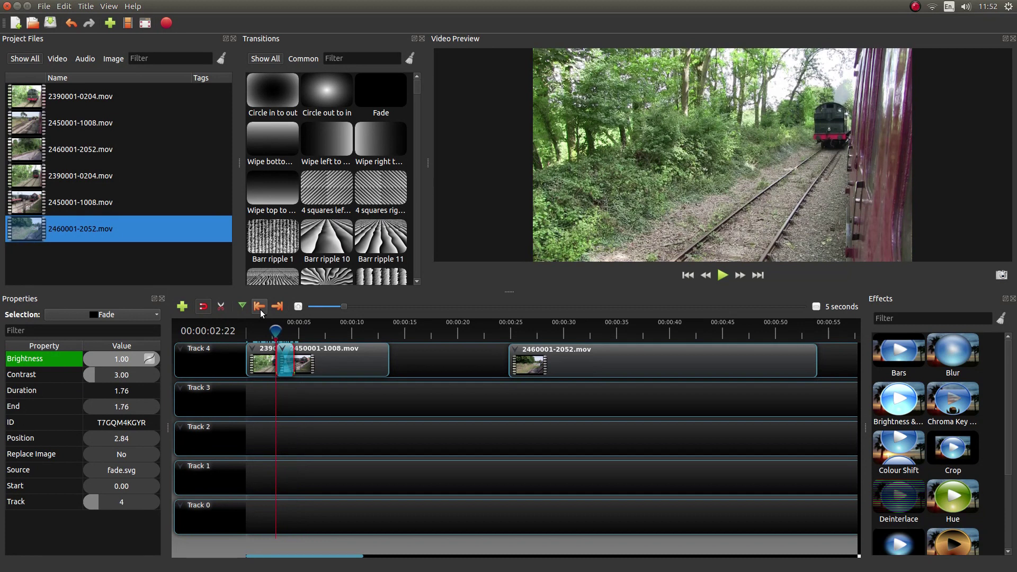
{"action": "left_click", "coordinate": [278, 307]}
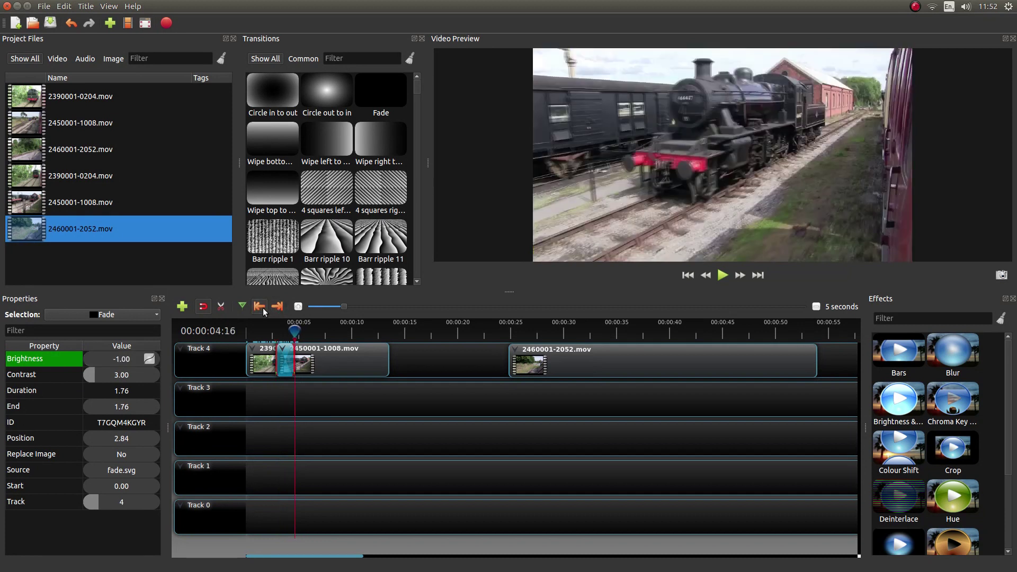
{"action": "left_click", "coordinate": [263, 307]}
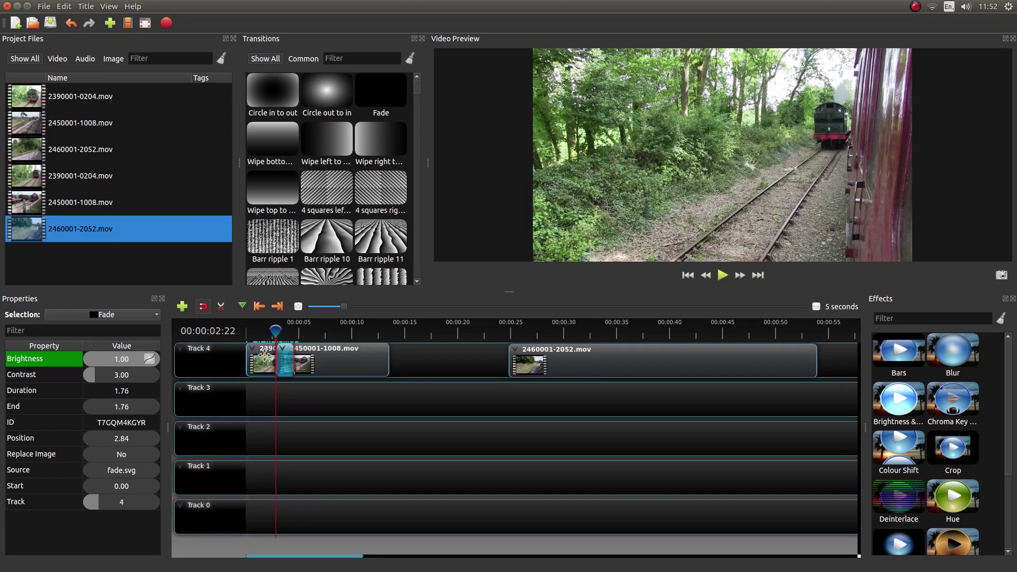
{"action": "left_click", "coordinate": [264, 356]}
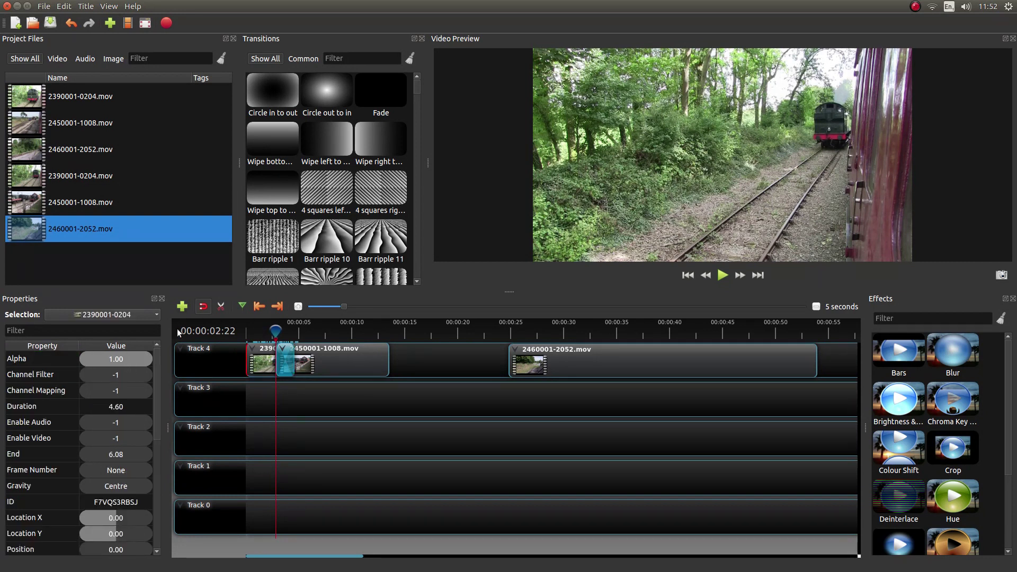
{"action": "left_click_drag", "start_coordinate": [156, 361], "coordinate": [154, 480]}
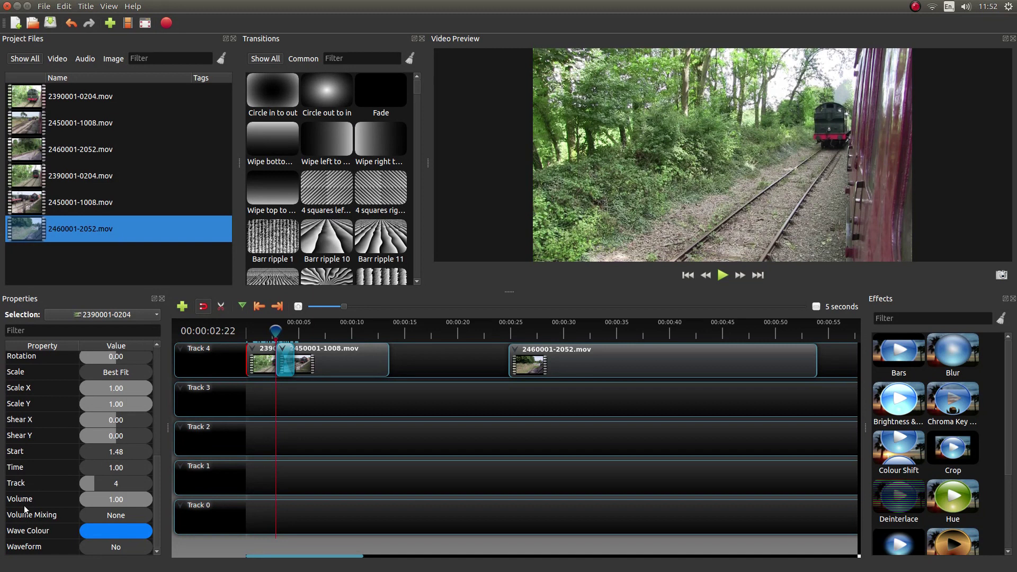
{"action": "right_click", "coordinate": [119, 498]}
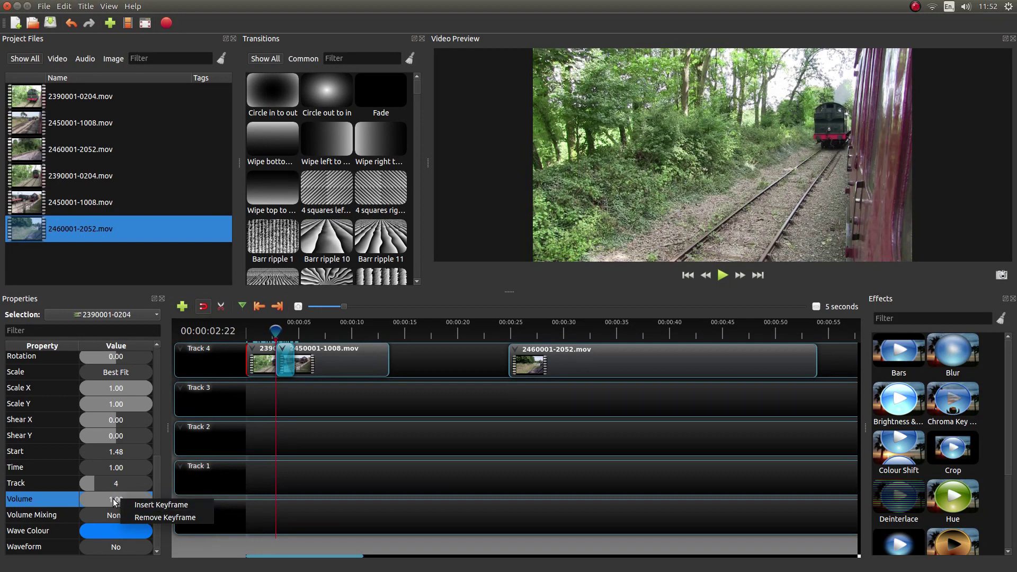
{"action": "left_click", "coordinate": [159, 505]}
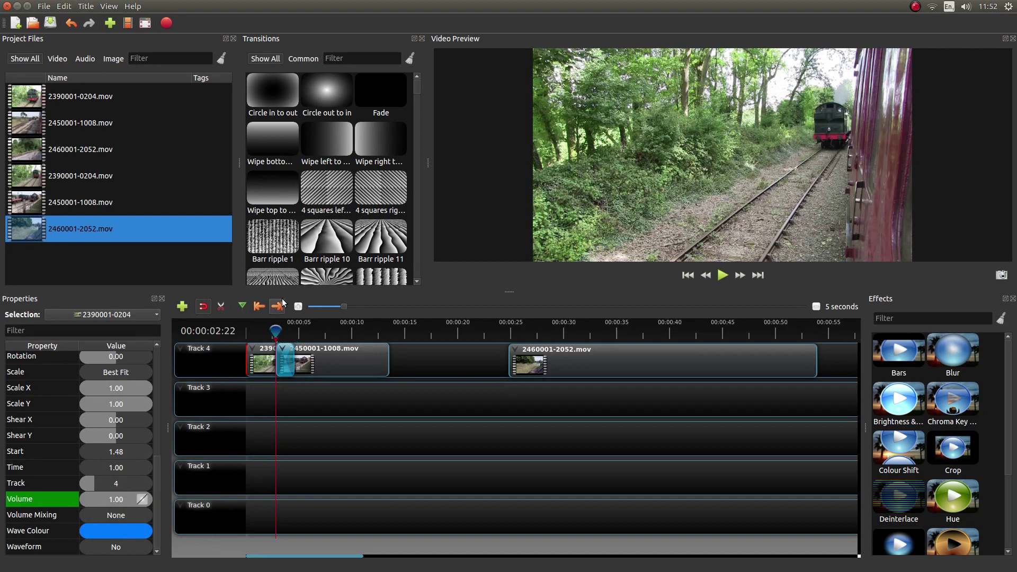
{"action": "left_click", "coordinate": [285, 361]}
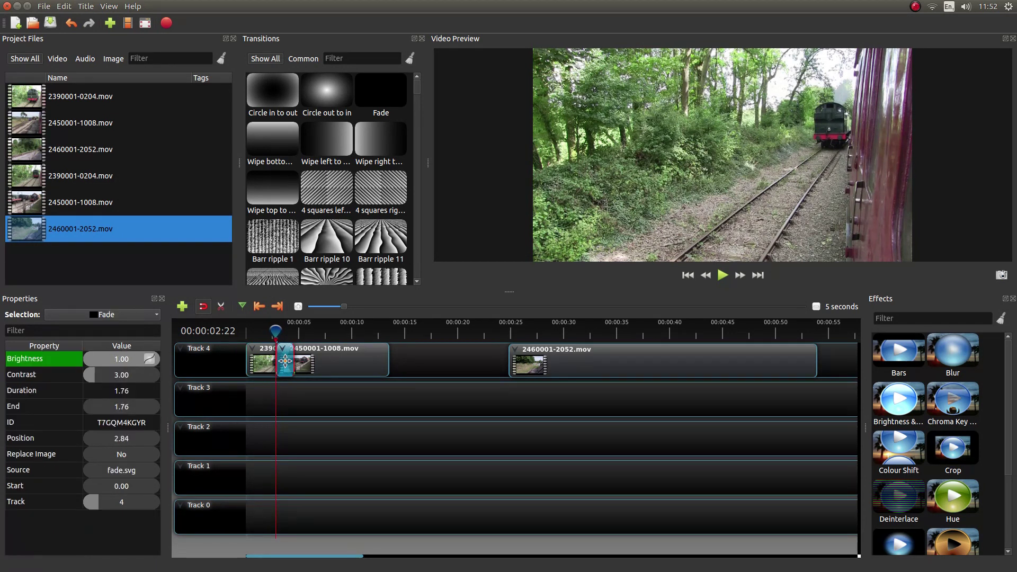
{"action": "left_click", "coordinate": [279, 311]}
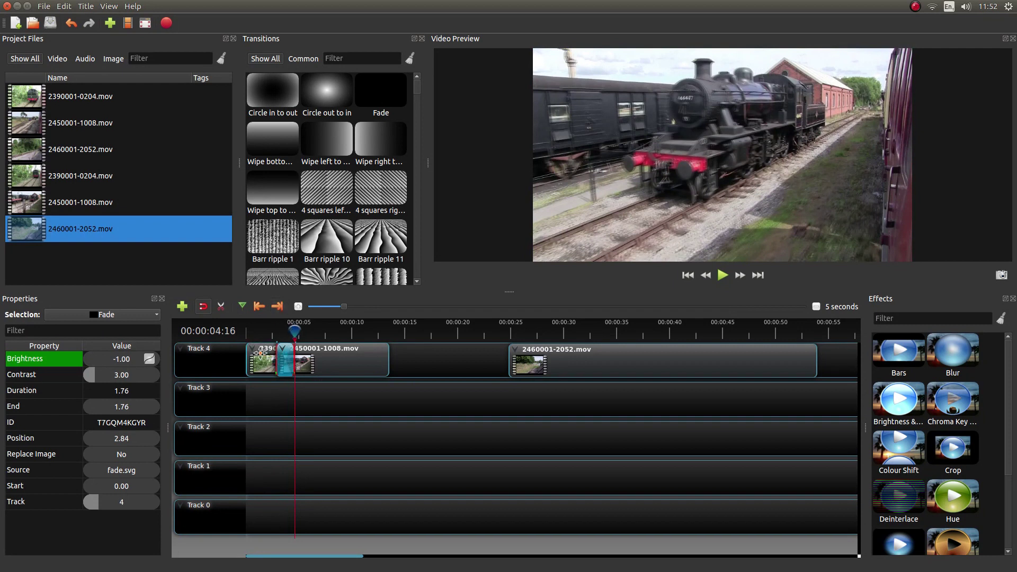
{"action": "left_click", "coordinate": [260, 352]}
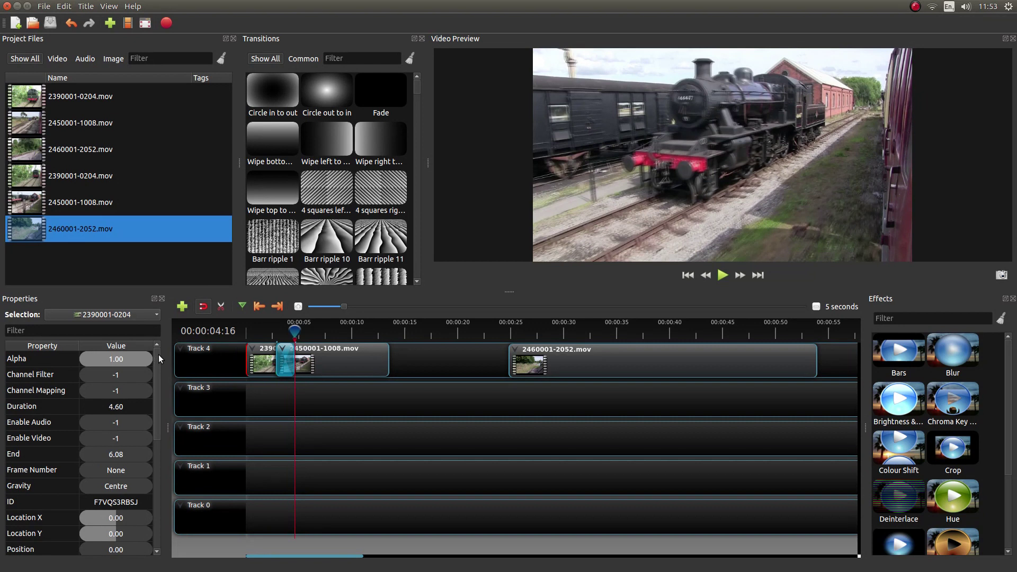
{"action": "left_click_drag", "start_coordinate": [156, 393], "coordinate": [154, 505]}
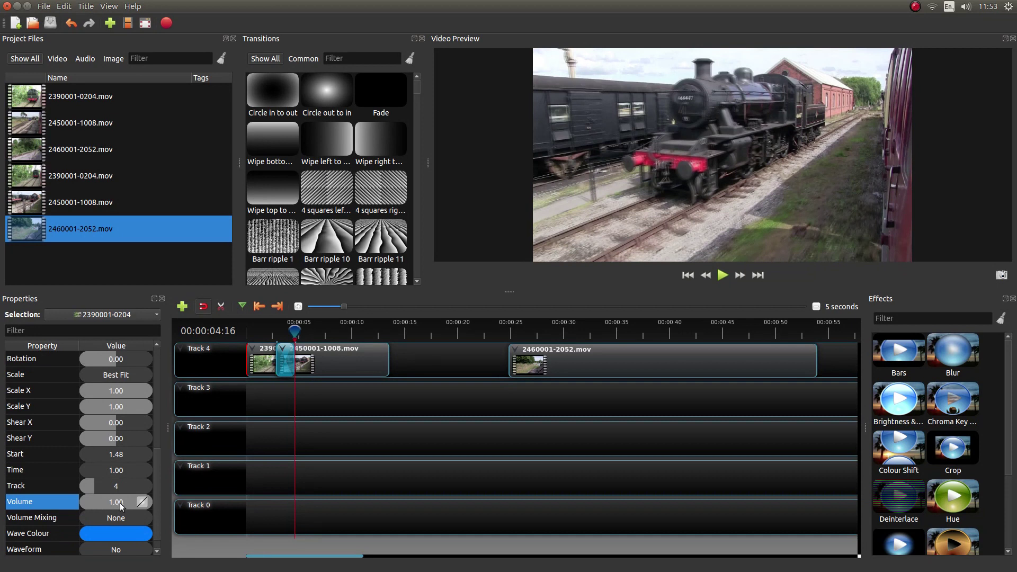
{"action": "left_click_drag", "start_coordinate": [125, 503], "coordinate": [43, 501]}
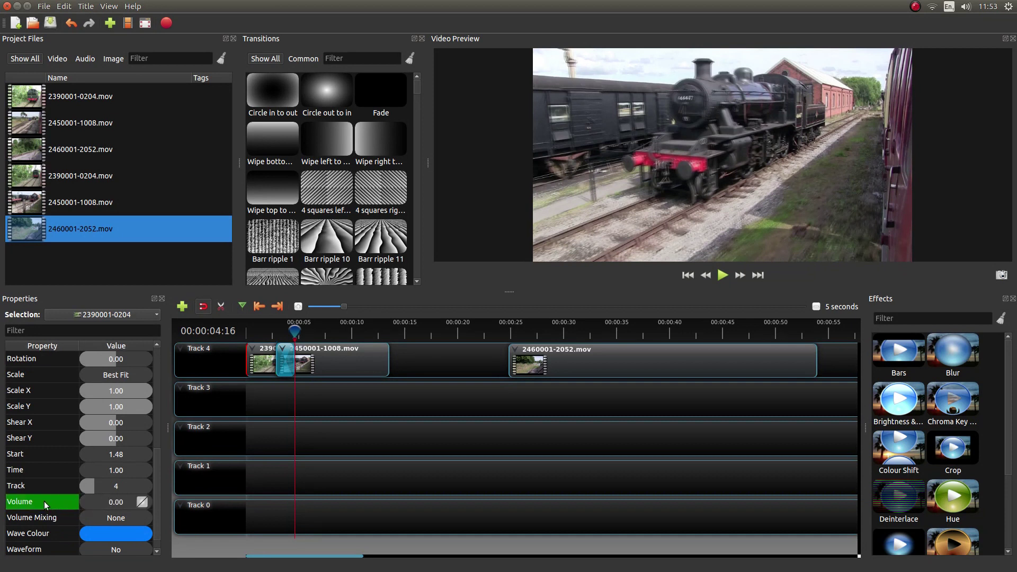
{"action": "right_click", "coordinate": [143, 503]}
{"action": "mouse_move", "coordinate": [295, 329]}
{"action": "left_mouse_down"}
{"action": "mouse_move", "coordinate": [273, 331]}
{"action": "mouse_move", "coordinate": [293, 331]}
{"action": "left_mouse_up"}
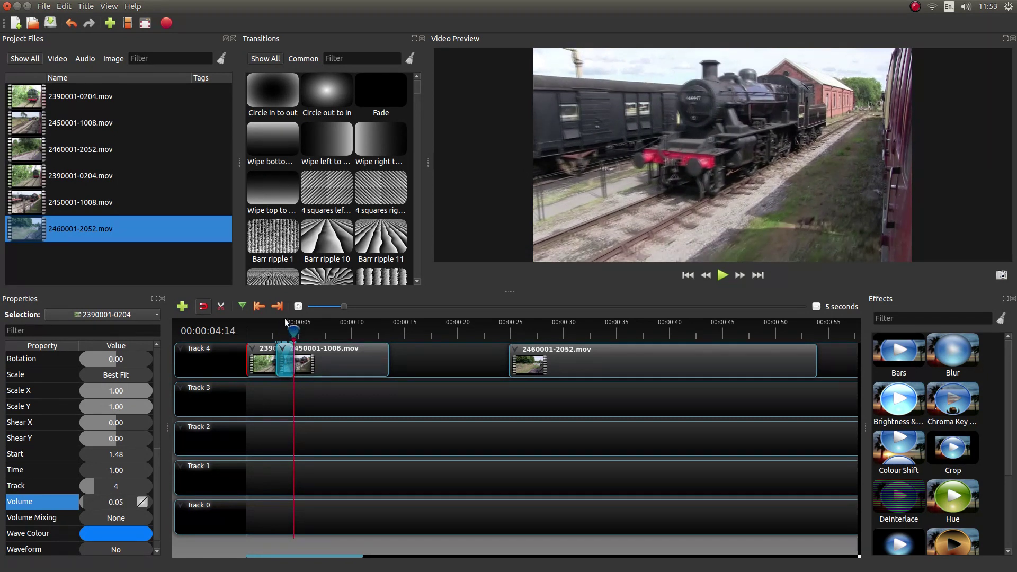
{"action": "left_click", "coordinate": [284, 363]}
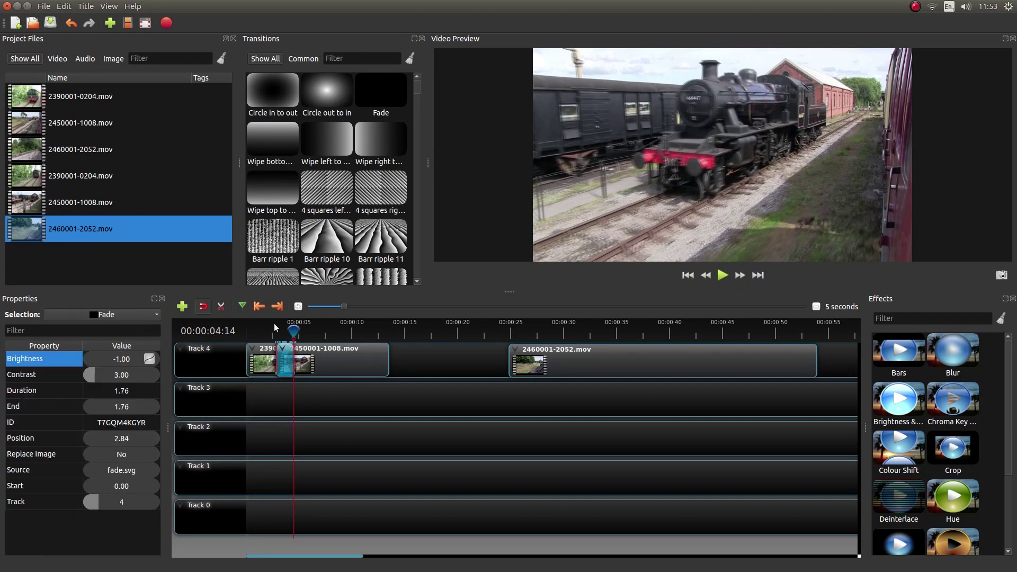
{"action": "left_click", "coordinate": [260, 307]}
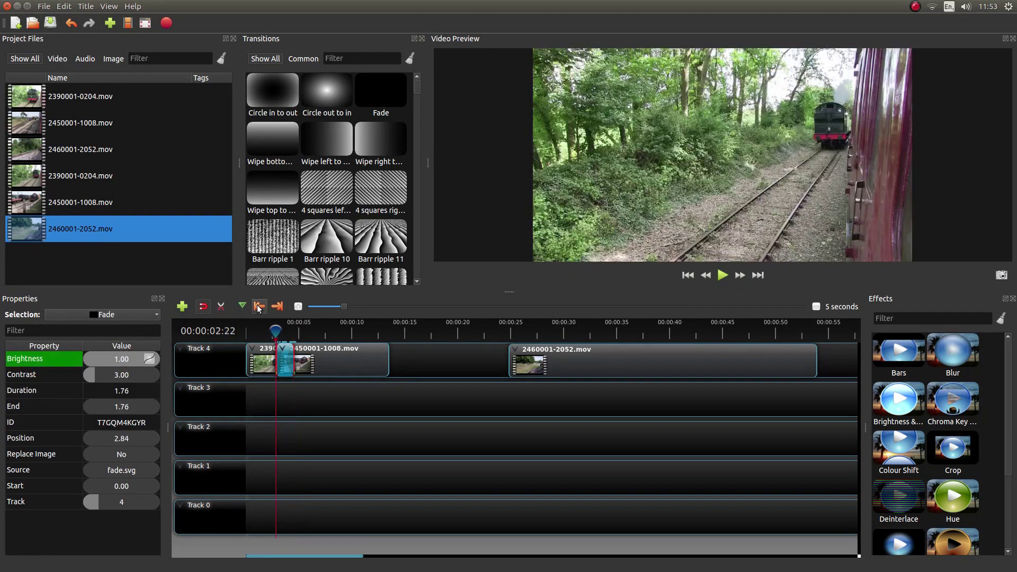
{"action": "left_click", "coordinate": [338, 358]}
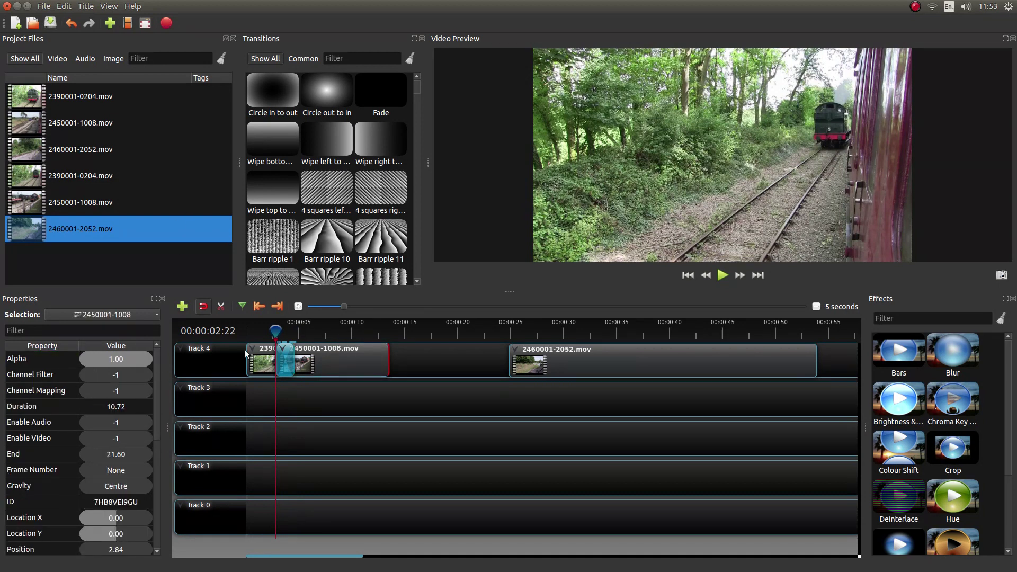
{"action": "left_click_drag", "start_coordinate": [158, 355], "coordinate": [168, 468]}
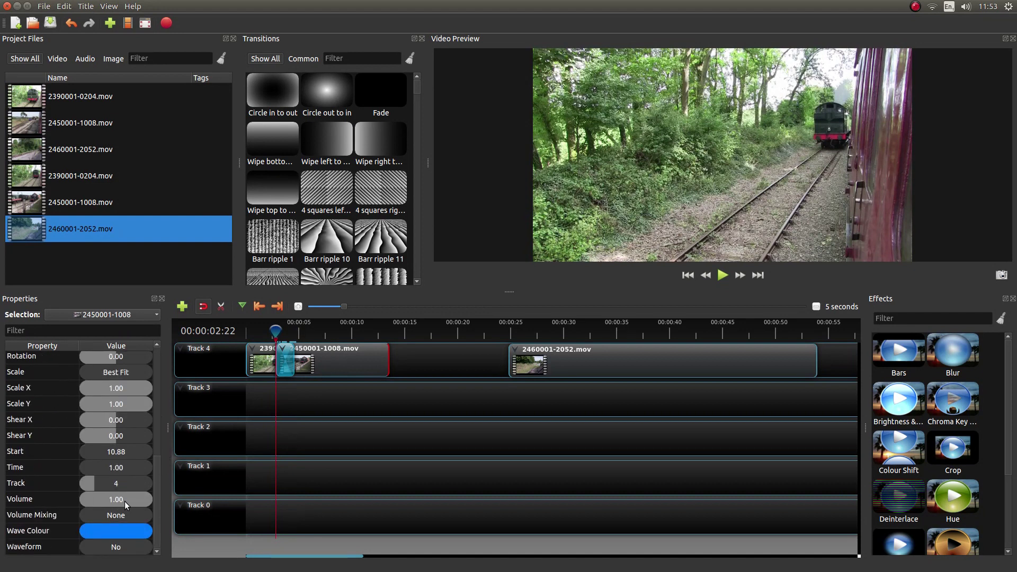
{"action": "left_click_drag", "start_coordinate": [122, 498], "coordinate": [52, 498]}
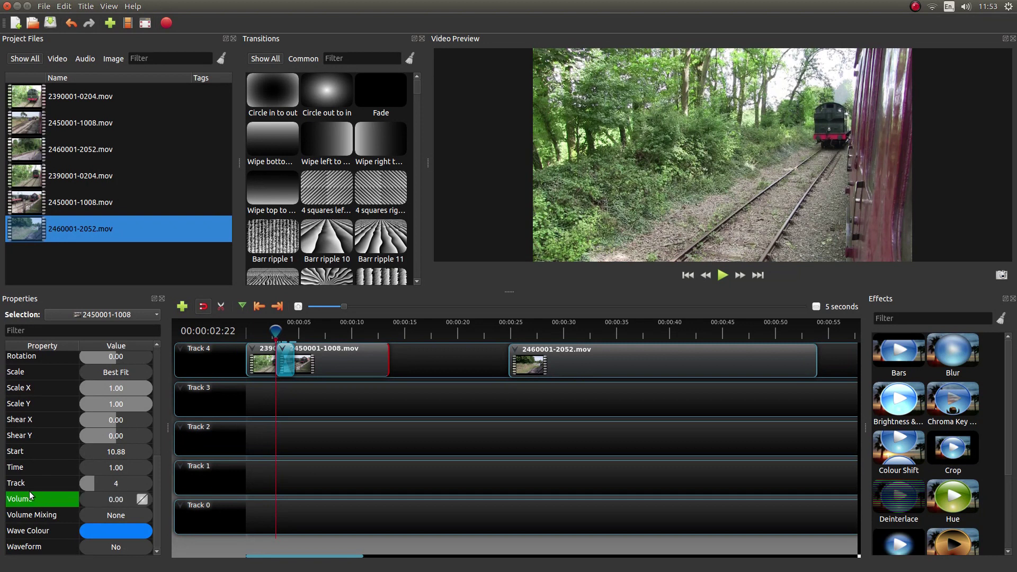
{"action": "right_click", "coordinate": [141, 499]}
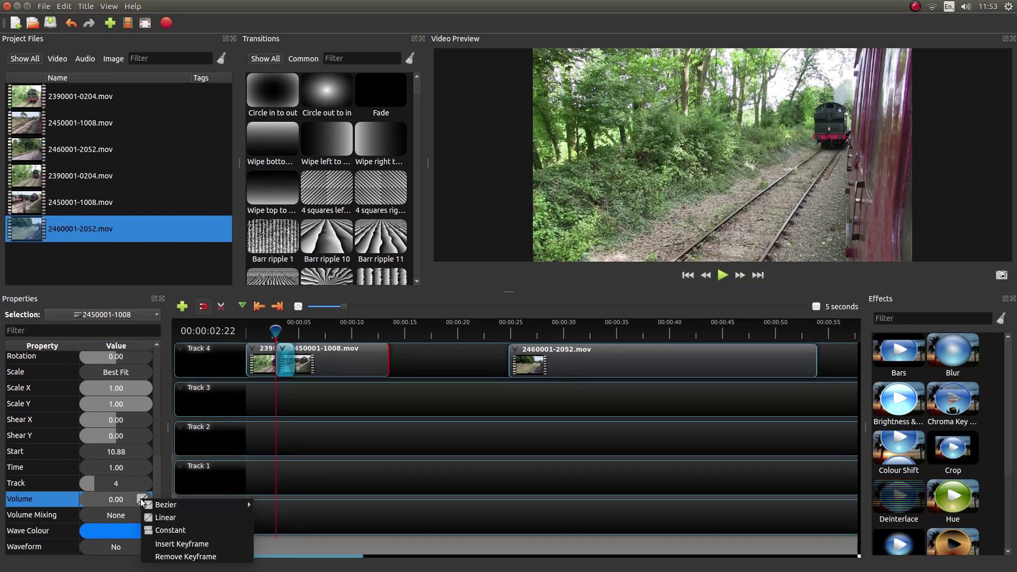
{"action": "left_click", "coordinate": [191, 545]}
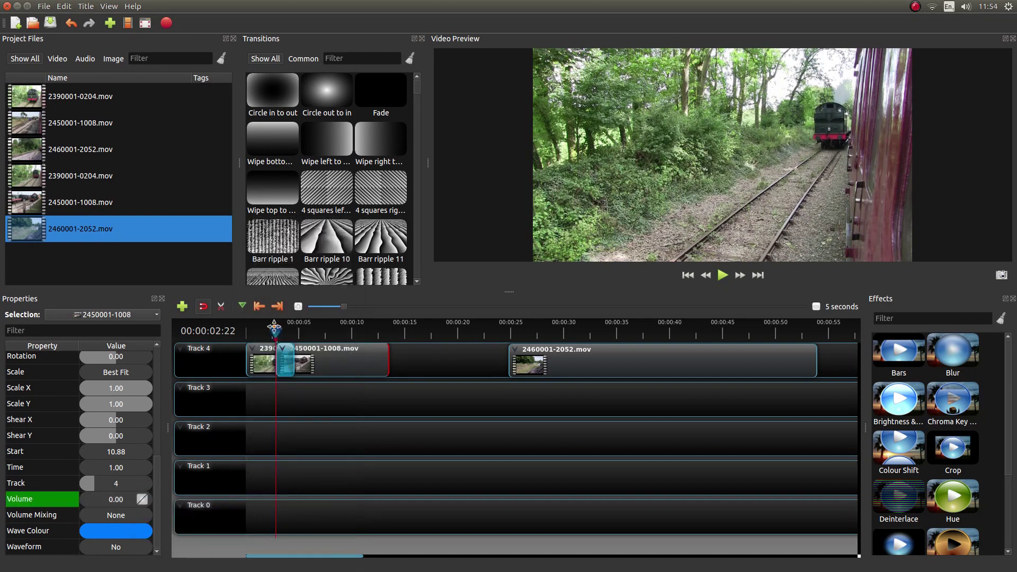
{"action": "left_click", "coordinate": [287, 354]}
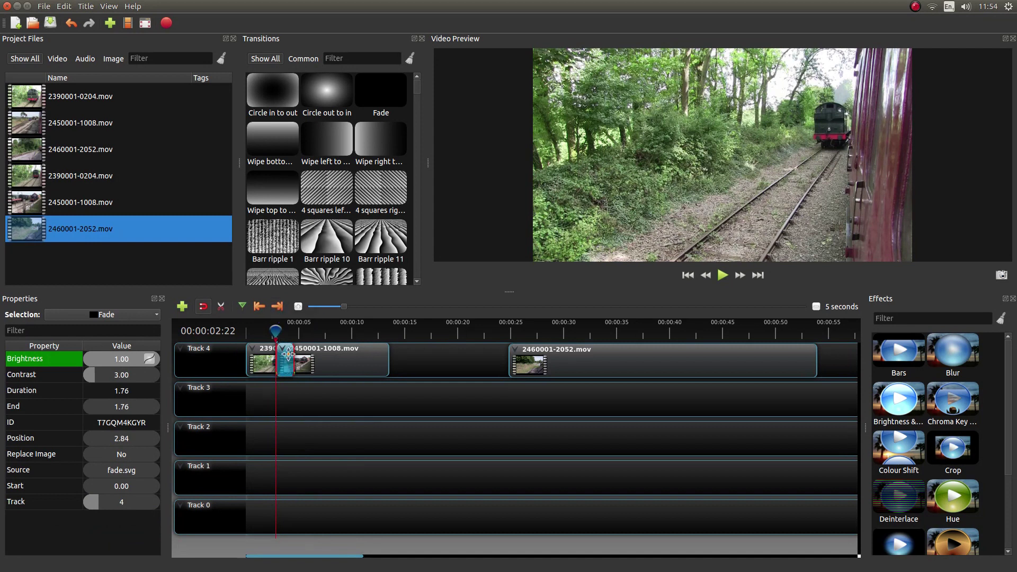
{"action": "left_click", "coordinate": [277, 306]}
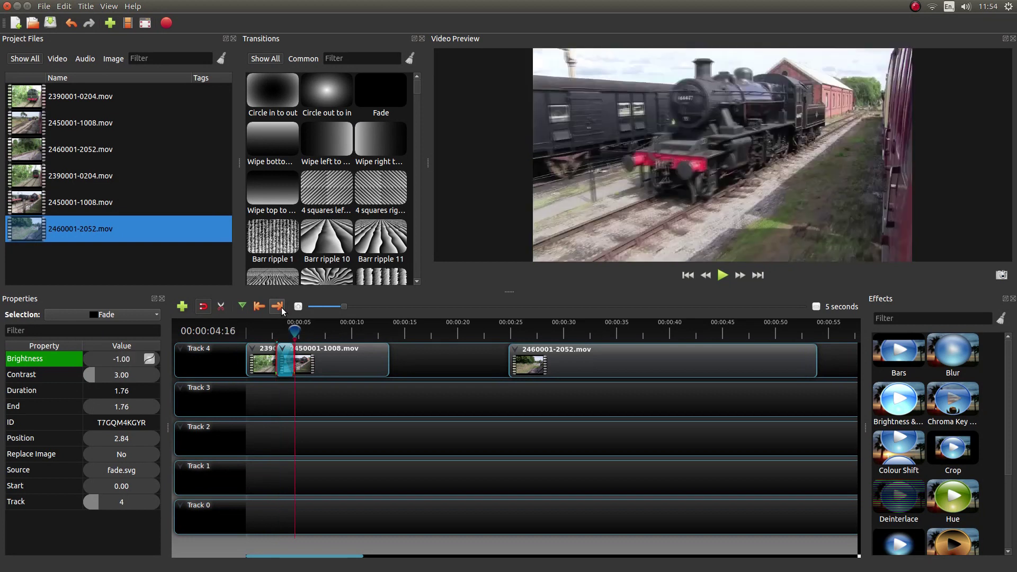
{"action": "left_click", "coordinate": [333, 362]}
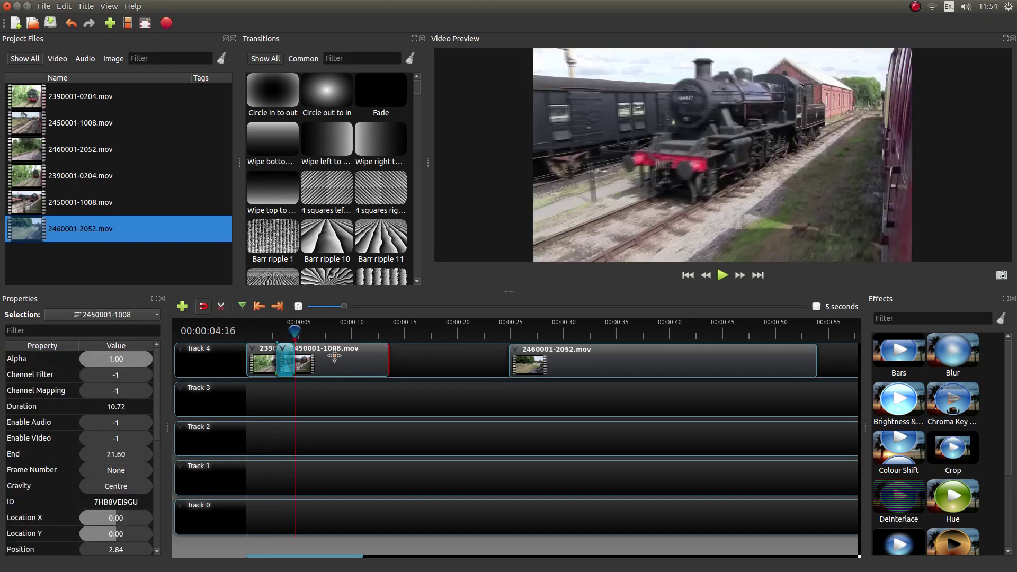
{"action": "left_click_drag", "start_coordinate": [156, 392], "coordinate": [103, 500]}
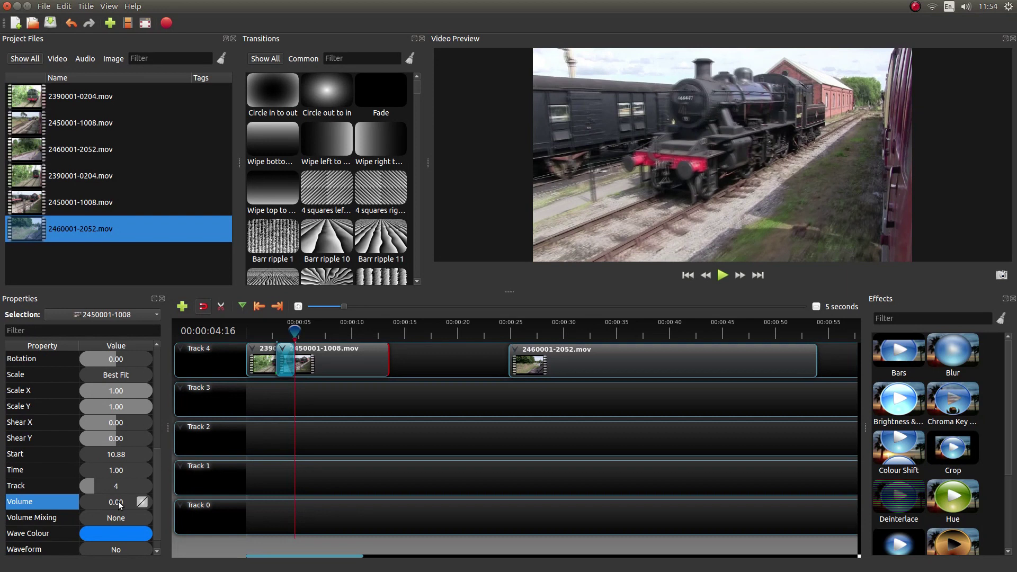
{"action": "left_click", "coordinate": [120, 505]}
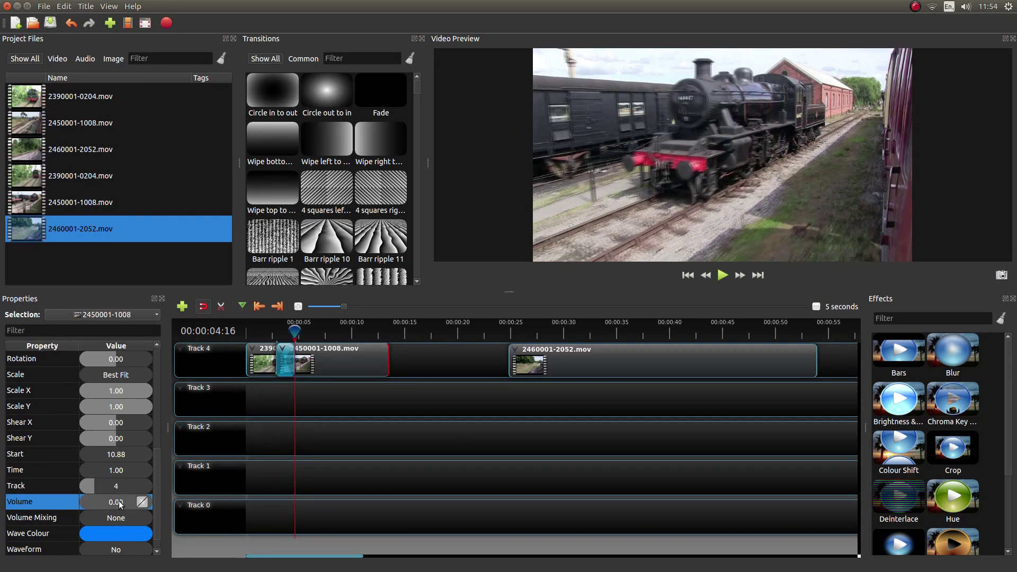
{"action": "double_click", "coordinate": [117, 499]}
{"action": "type", "text": "1"}
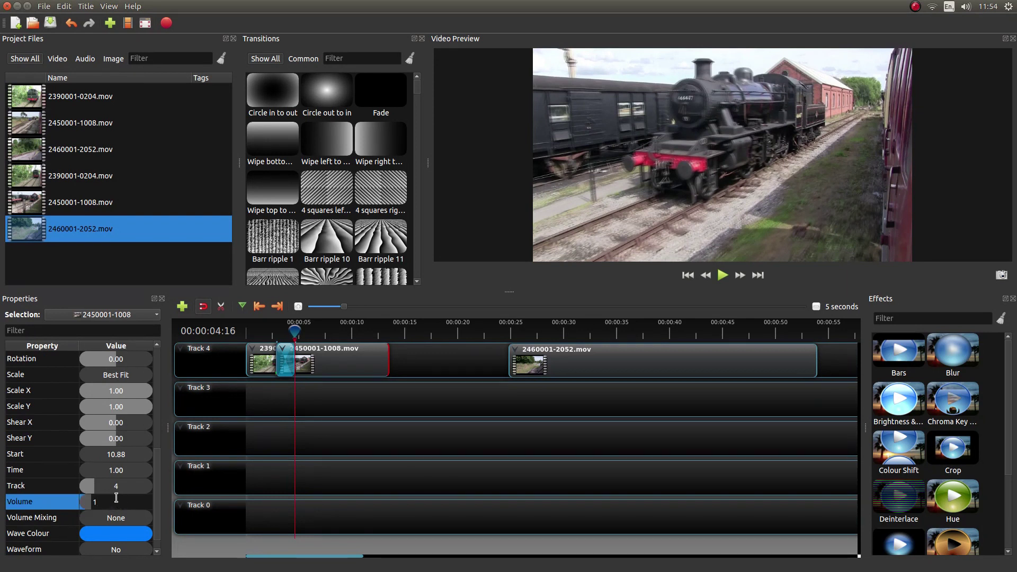
{"action": "key", "text": "Return"}
{"action": "left_click_drag", "start_coordinate": [294, 331], "coordinate": [316, 331]}
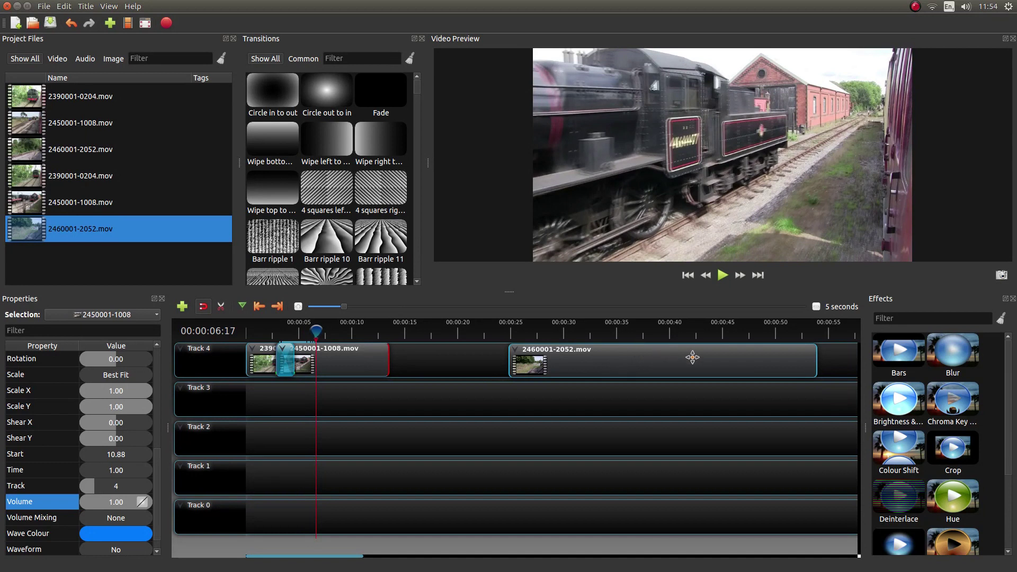
{"action": "left_click_drag", "start_coordinate": [692, 358], "coordinate": [512, 355]}
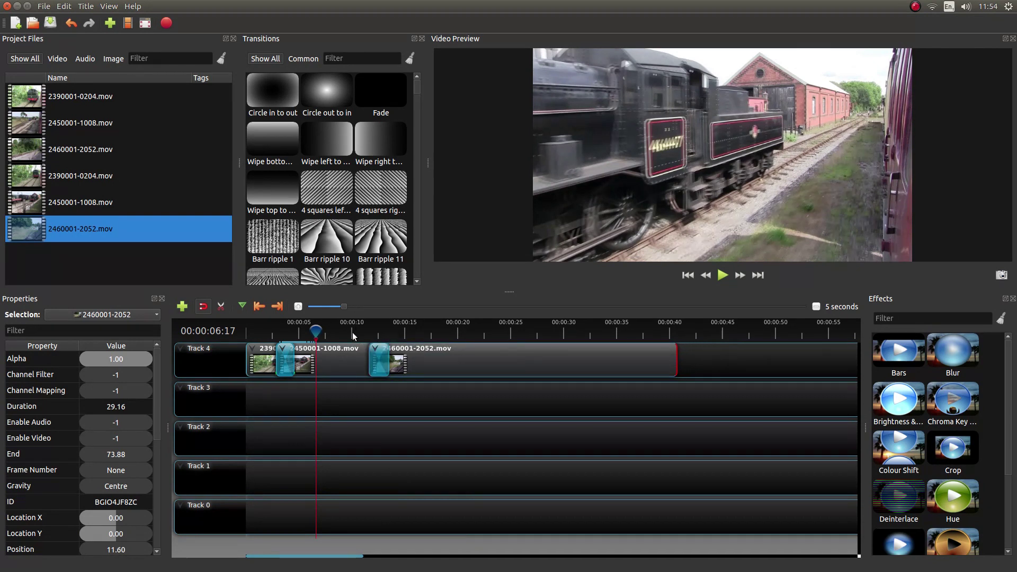
{"action": "left_click_drag", "start_coordinate": [316, 331], "coordinate": [360, 334]}
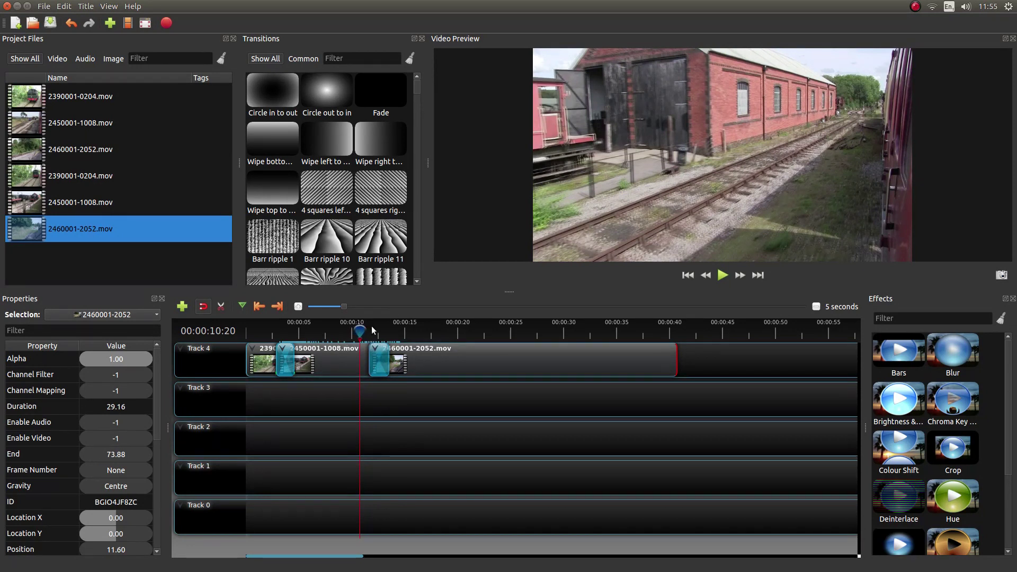
{"action": "left_click", "coordinate": [381, 353]}
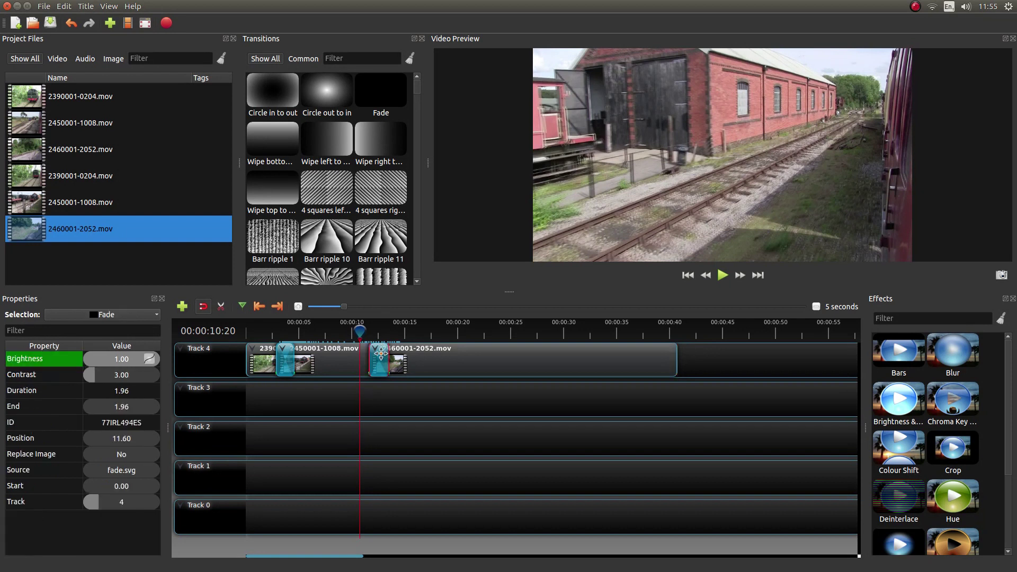
{"action": "left_click", "coordinate": [277, 309]}
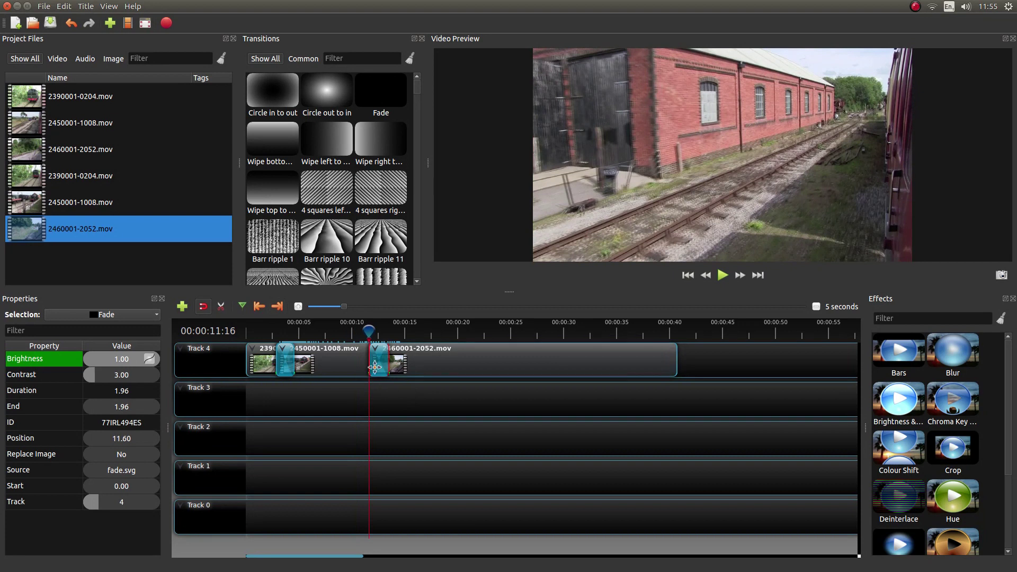
{"action": "left_click", "coordinate": [343, 359]}
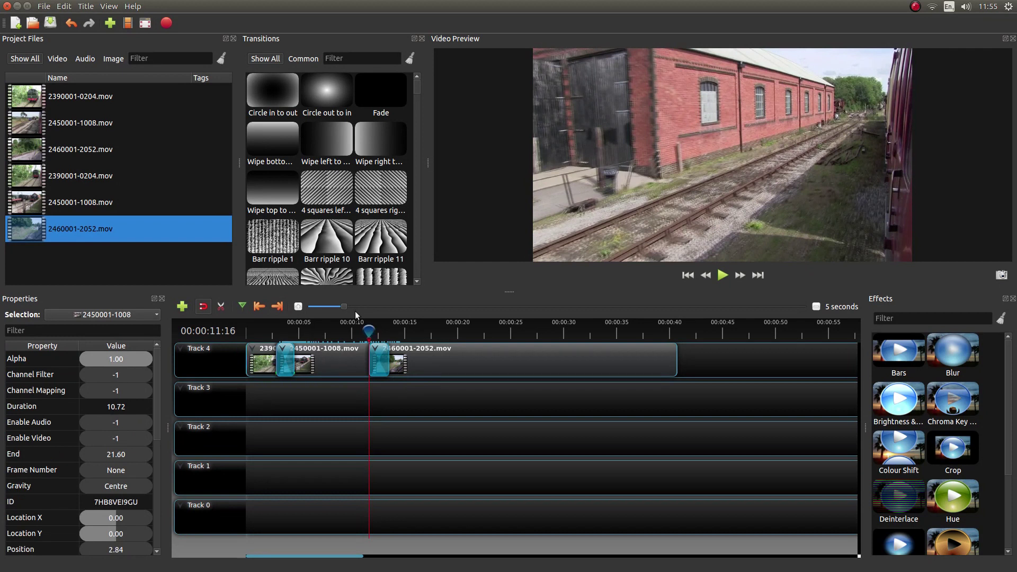
{"action": "left_click_drag", "start_coordinate": [158, 370], "coordinate": [158, 482]}
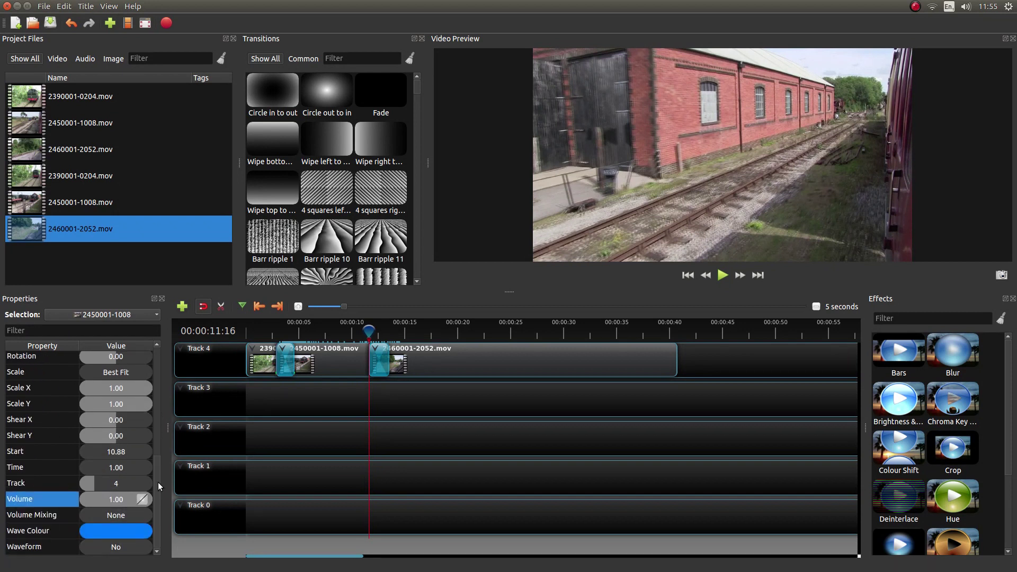
{"action": "right_click", "coordinate": [121, 496]}
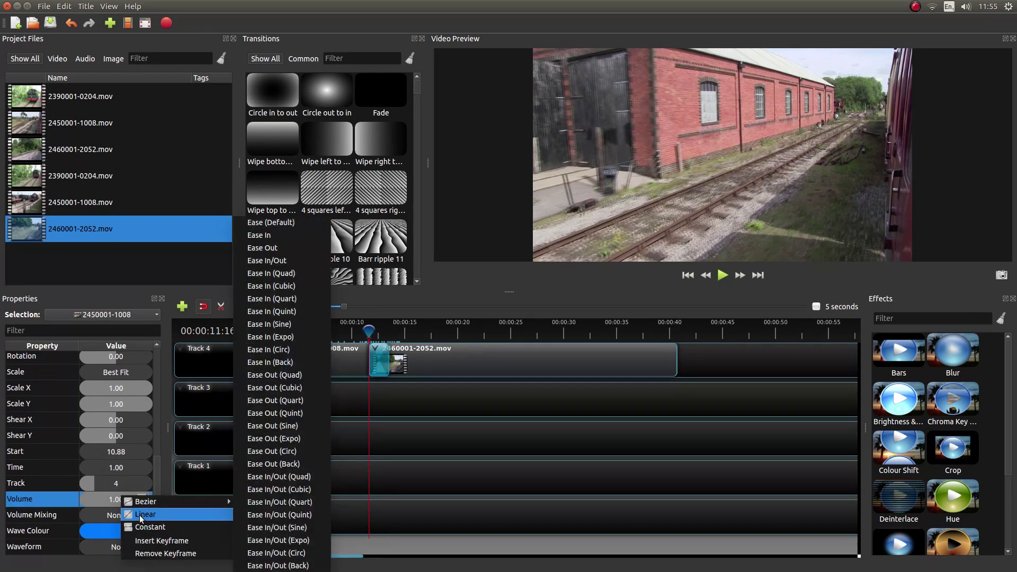
{"action": "left_click", "coordinate": [179, 542]}
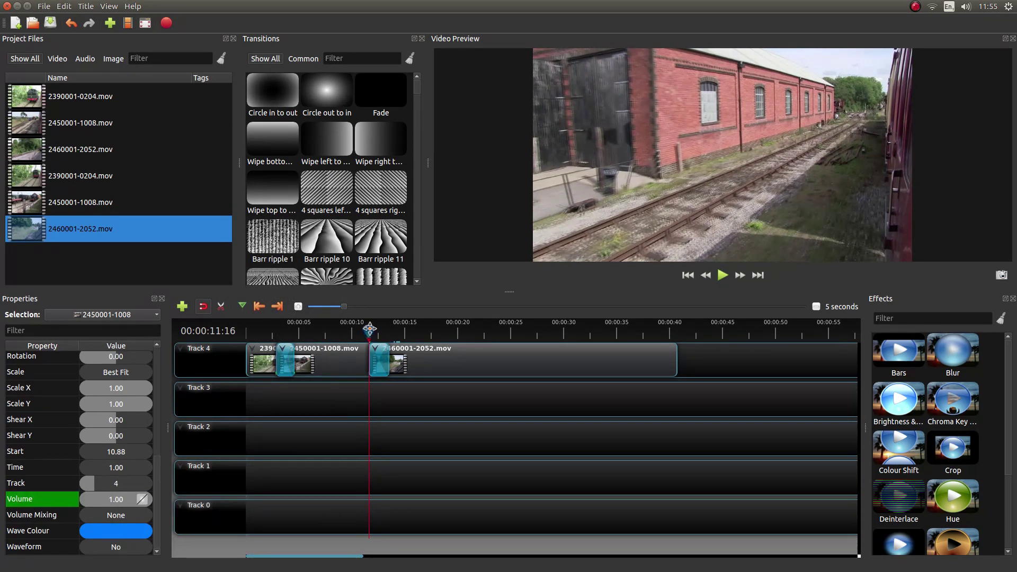
{"action": "left_click_drag", "start_coordinate": [370, 329], "coordinate": [379, 330]}
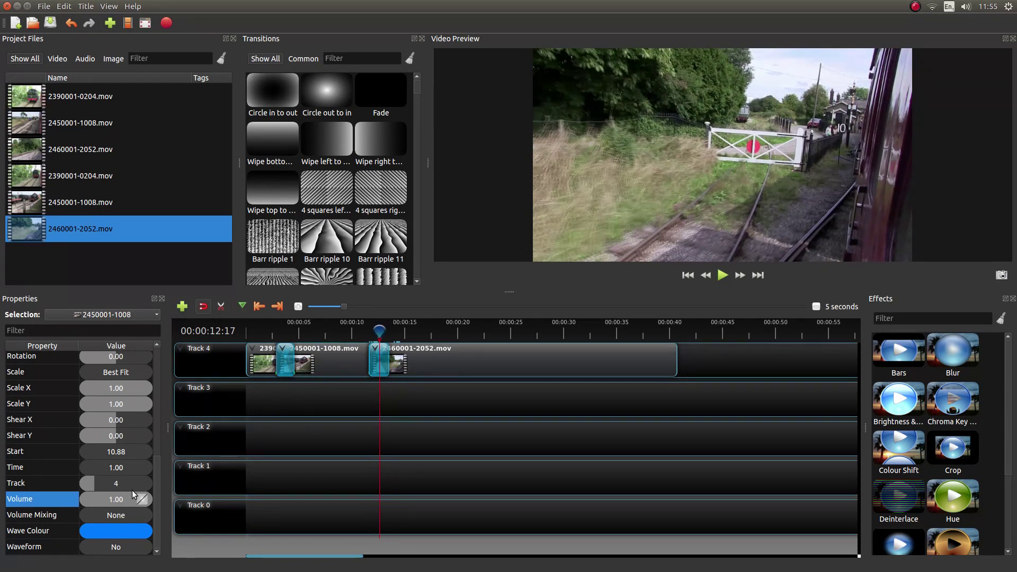
{"action": "left_click_drag", "start_coordinate": [131, 502], "coordinate": [48, 500]}
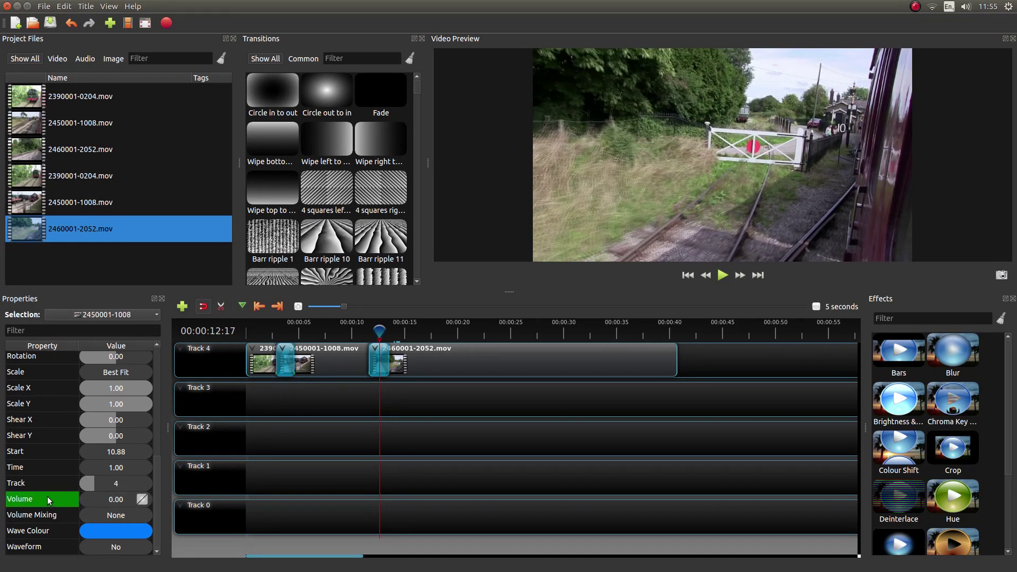
{"action": "right_click", "coordinate": [118, 499]}
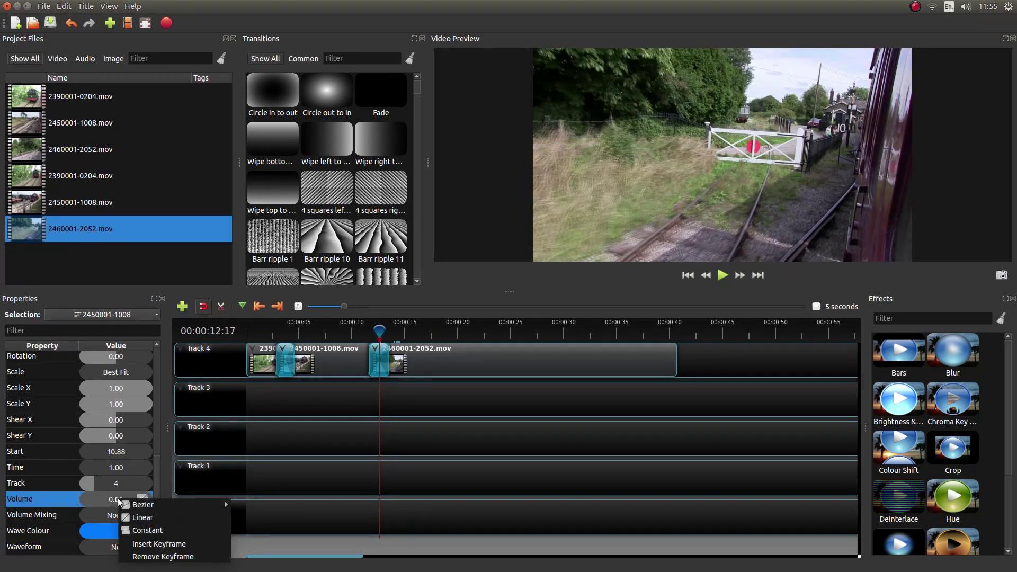
{"action": "left_click", "coordinate": [175, 549]}
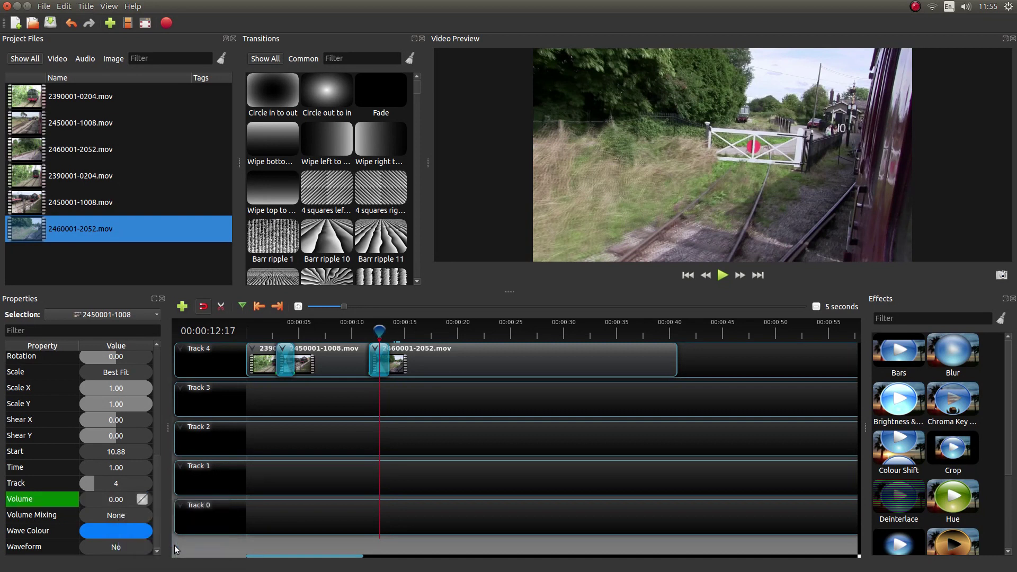
{"action": "mouse_move", "coordinate": [379, 330]}
{"action": "left_mouse_down"}
{"action": "mouse_move", "coordinate": [367, 329]}
{"action": "mouse_move", "coordinate": [379, 330]}
{"action": "left_mouse_up"}
{"action": "key", "text": "ctrl+s"}
{"action": "left_click", "coordinate": [490, 354]}
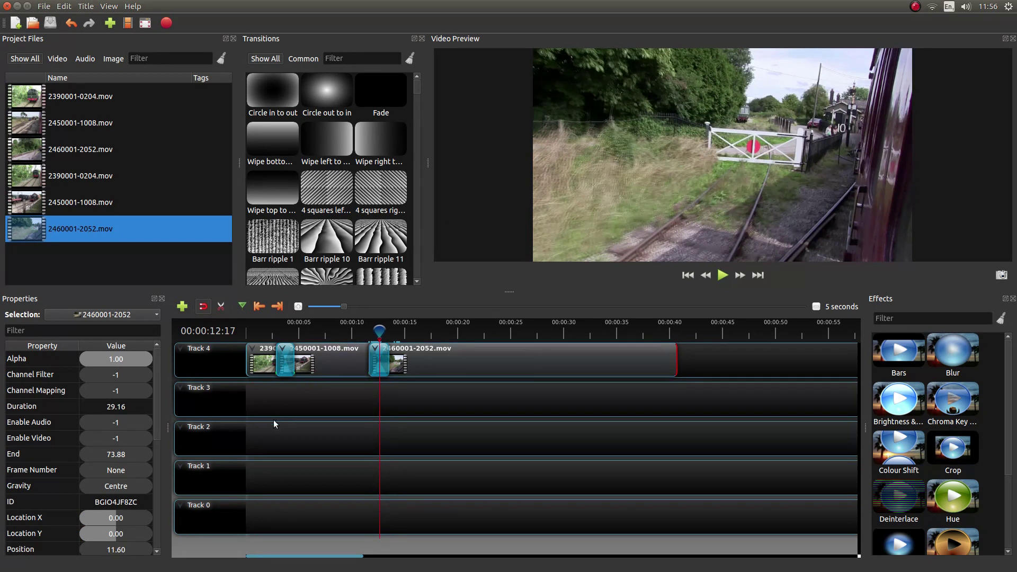
{"action": "left_click_drag", "start_coordinate": [158, 375], "coordinate": [154, 504]}
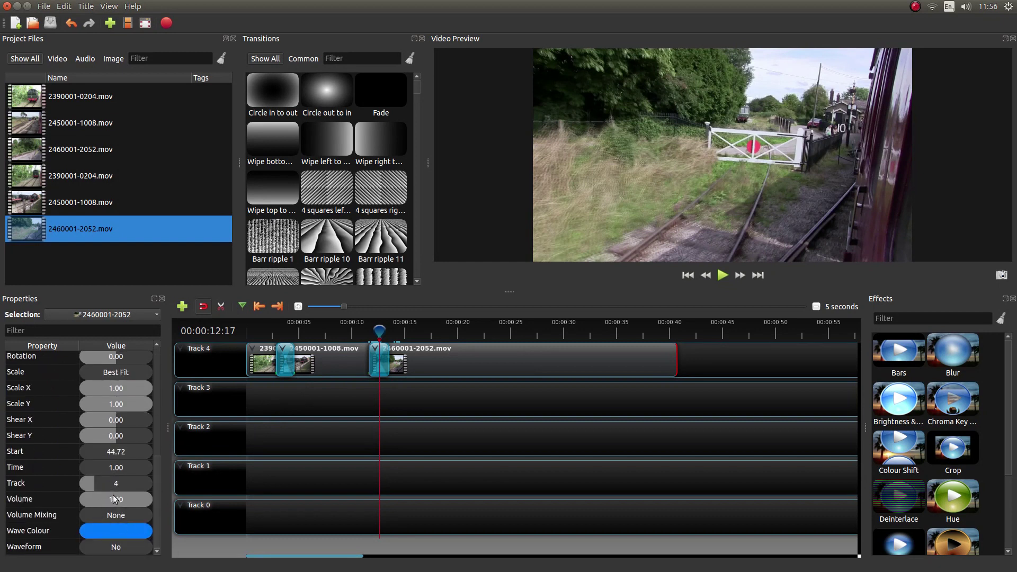
{"action": "left_click_drag", "start_coordinate": [113, 498], "coordinate": [62, 497]}
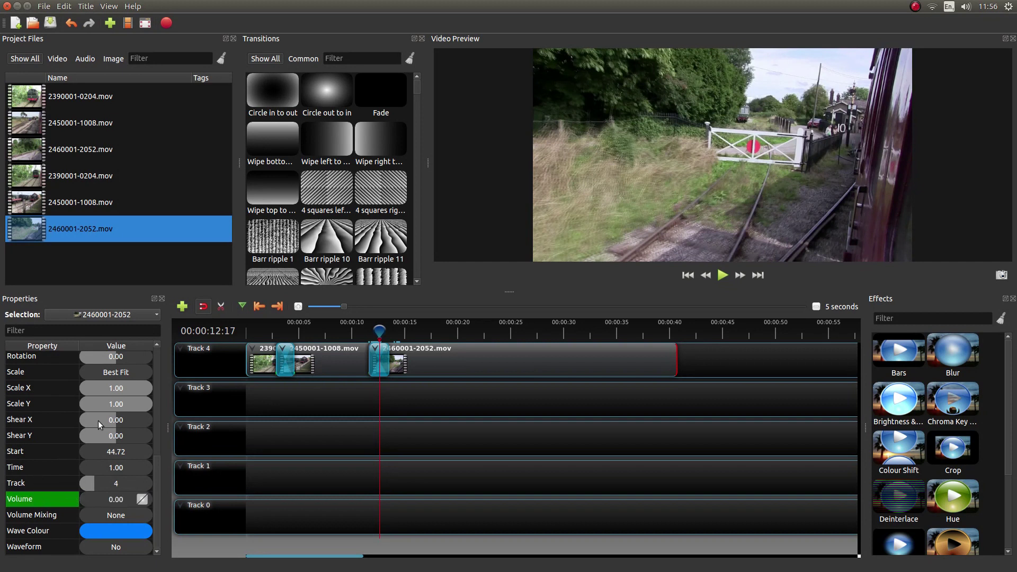
{"action": "right_click", "coordinate": [141, 501]}
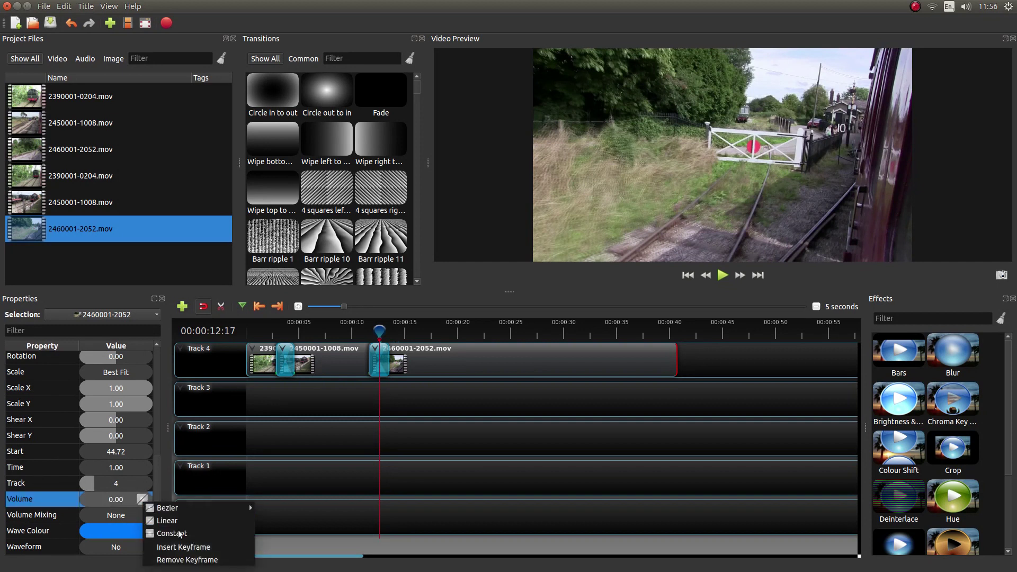
{"action": "left_click", "coordinate": [189, 547]}
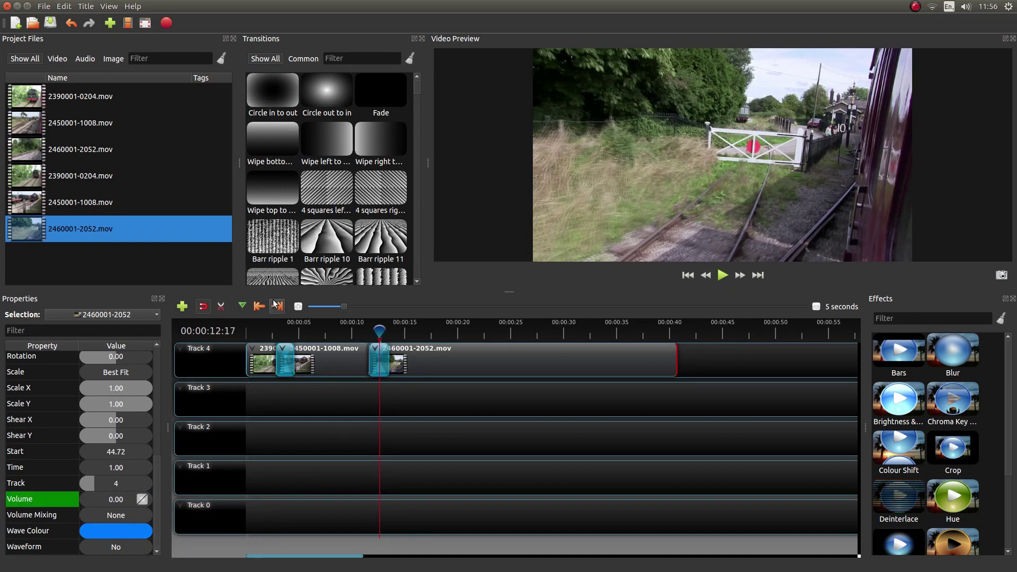
{"action": "left_click", "coordinate": [374, 353]}
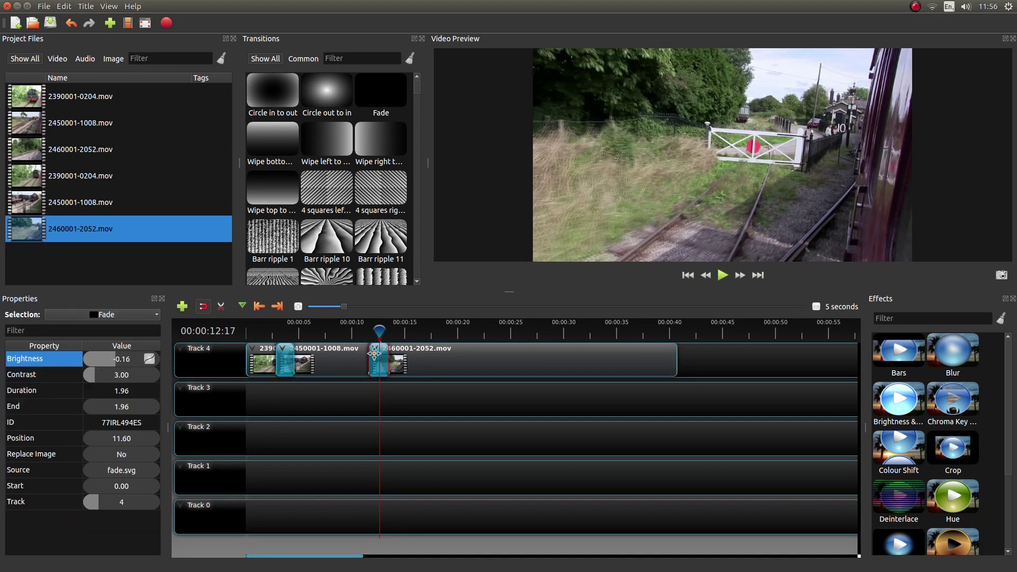
{"action": "left_click", "coordinate": [276, 307]}
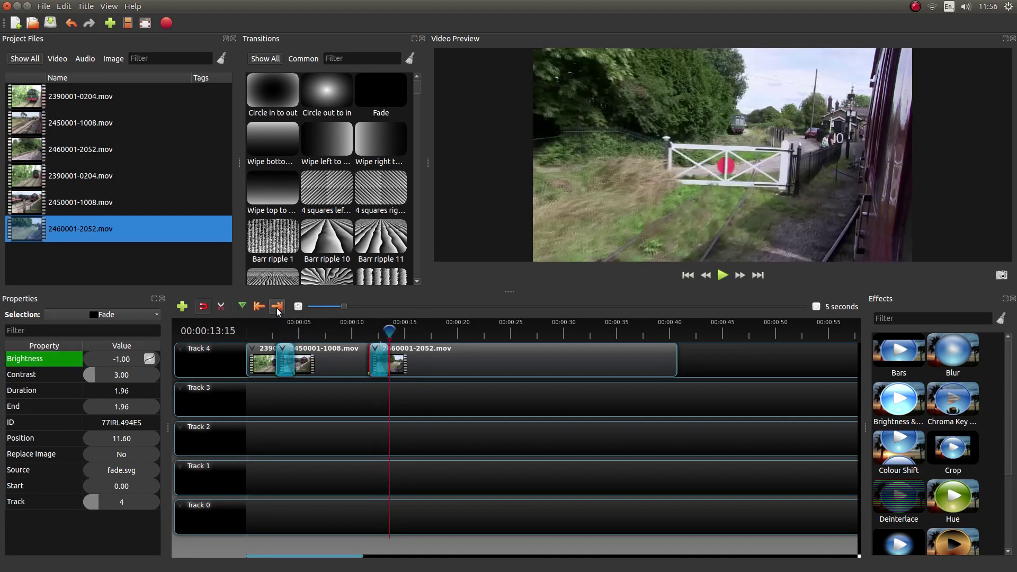
{"action": "left_click", "coordinate": [537, 364]}
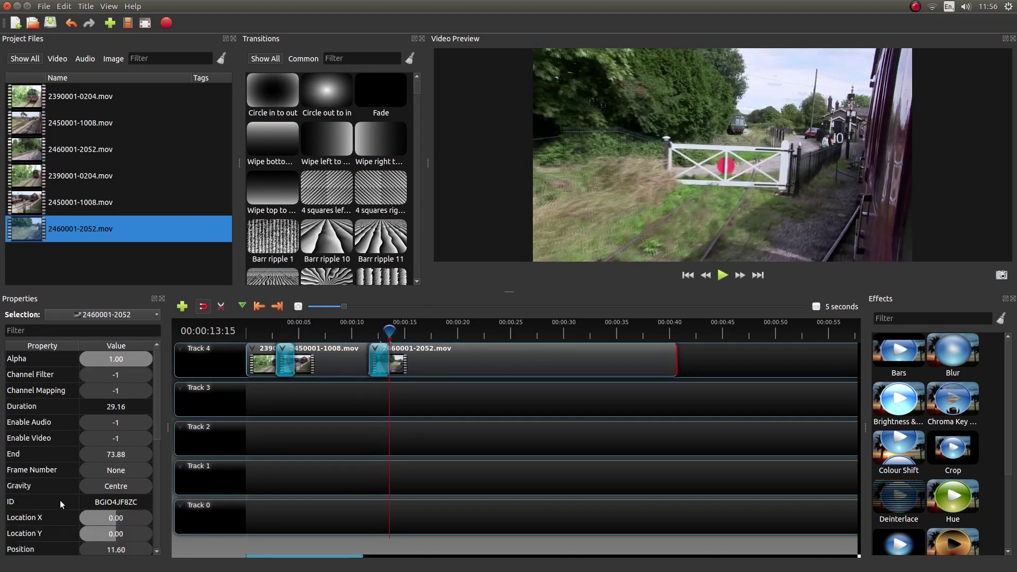
{"action": "left_click_drag", "start_coordinate": [154, 373], "coordinate": [158, 478]}
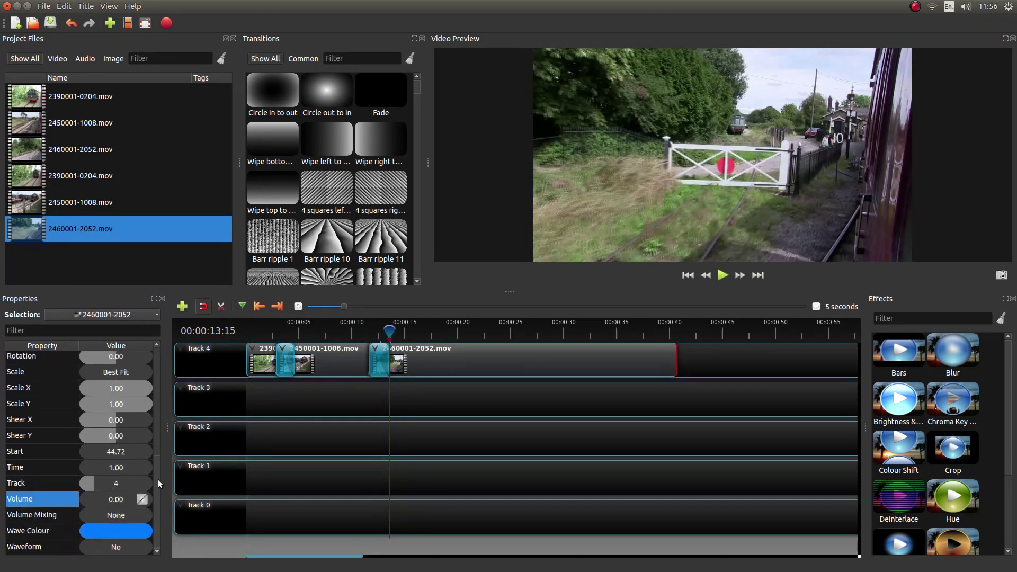
{"action": "left_click", "coordinate": [100, 502]}
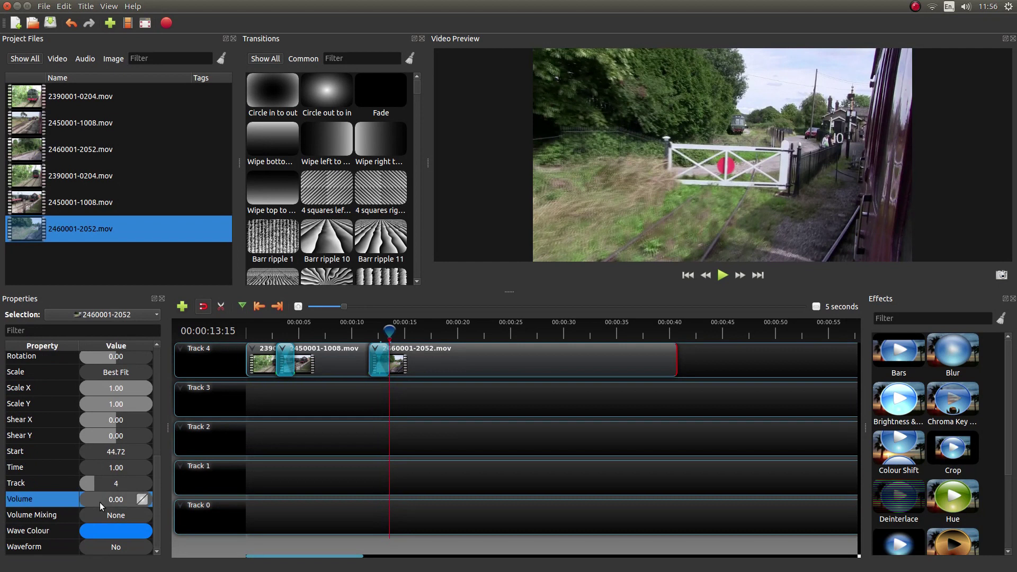
{"action": "type", "text": "1"}
{"action": "key", "text": "Return"}
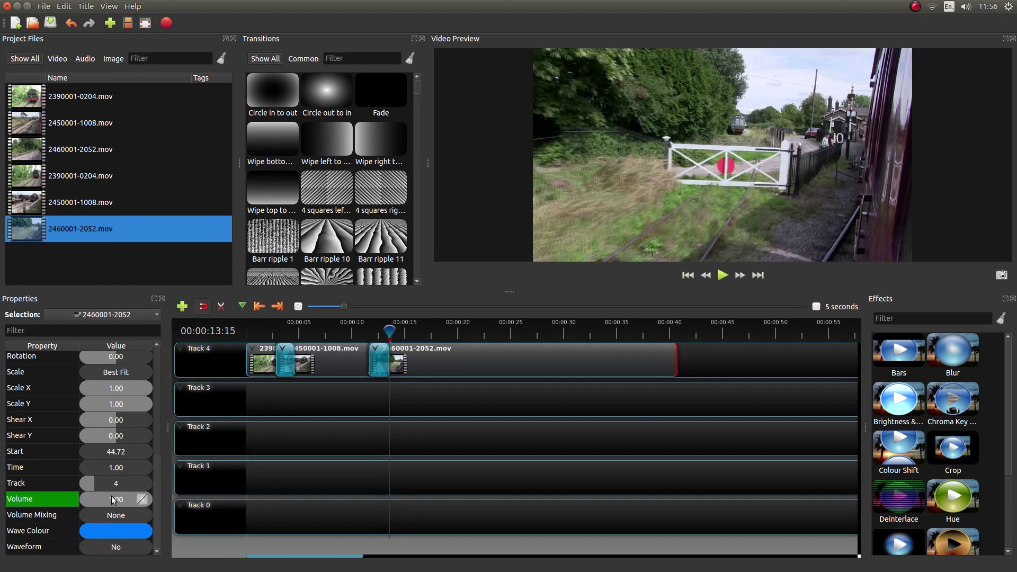
{"action": "right_click", "coordinate": [123, 497]}
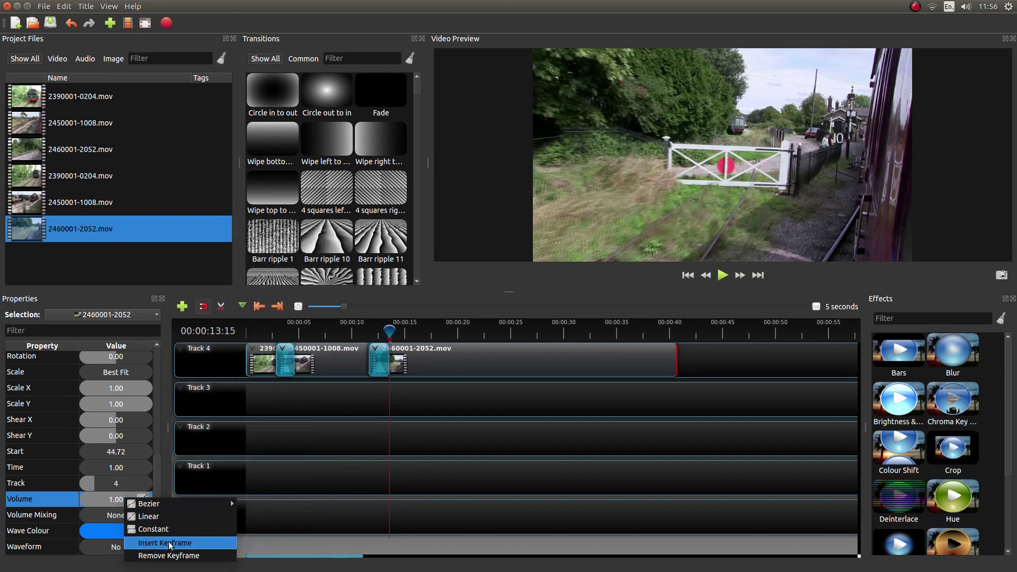
{"action": "left_click", "coordinate": [195, 517]}
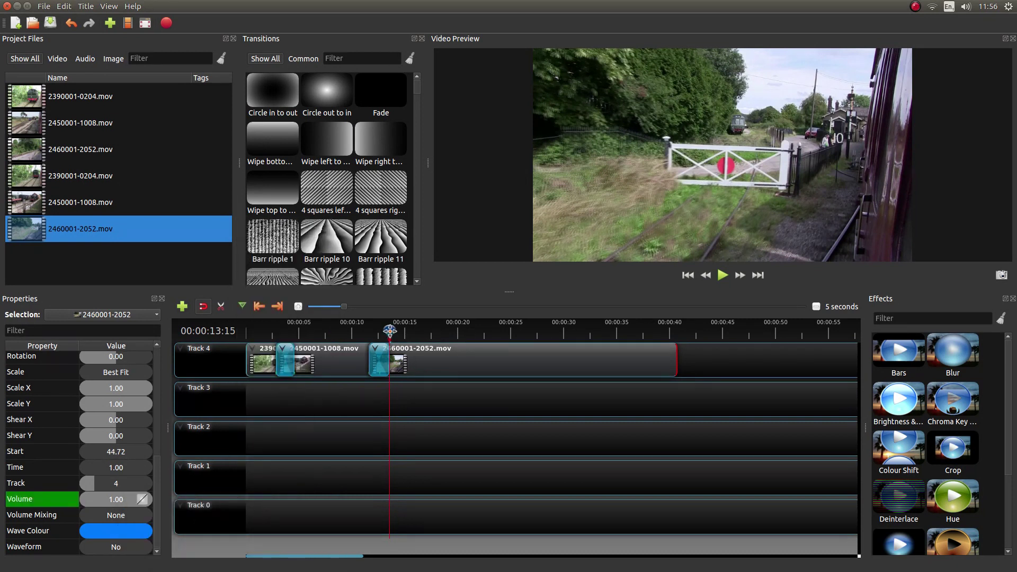
{"action": "left_click_drag", "start_coordinate": [389, 330], "coordinate": [381, 329]}
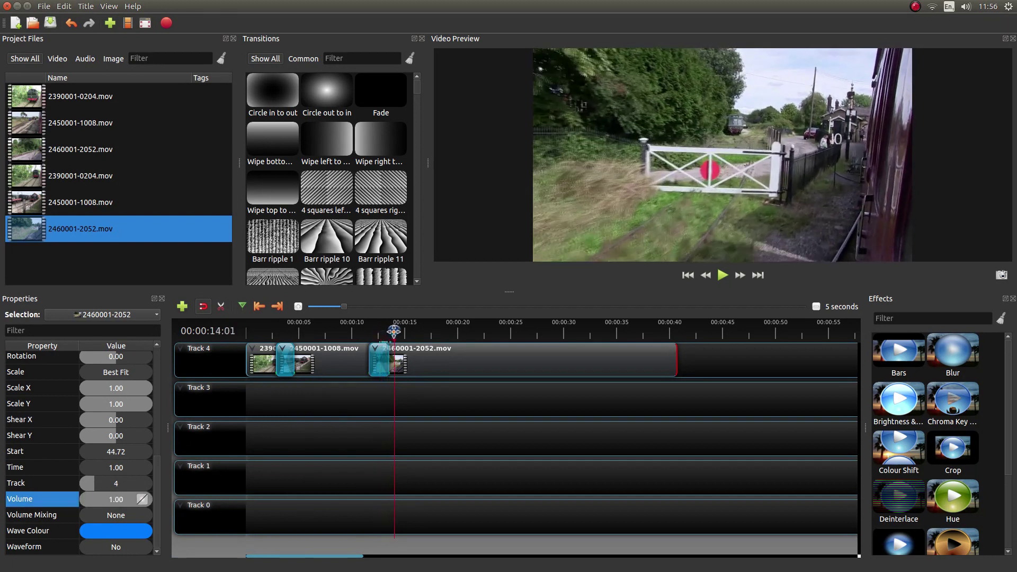
{"action": "left_click_drag", "start_coordinate": [394, 331], "coordinate": [387, 331]}
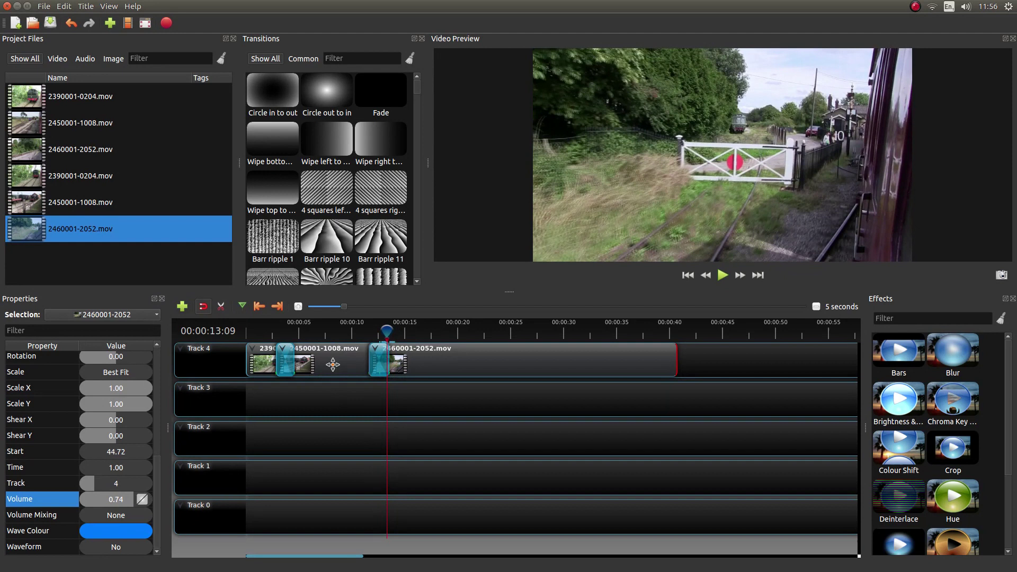
{"action": "left_click", "coordinate": [354, 348]}
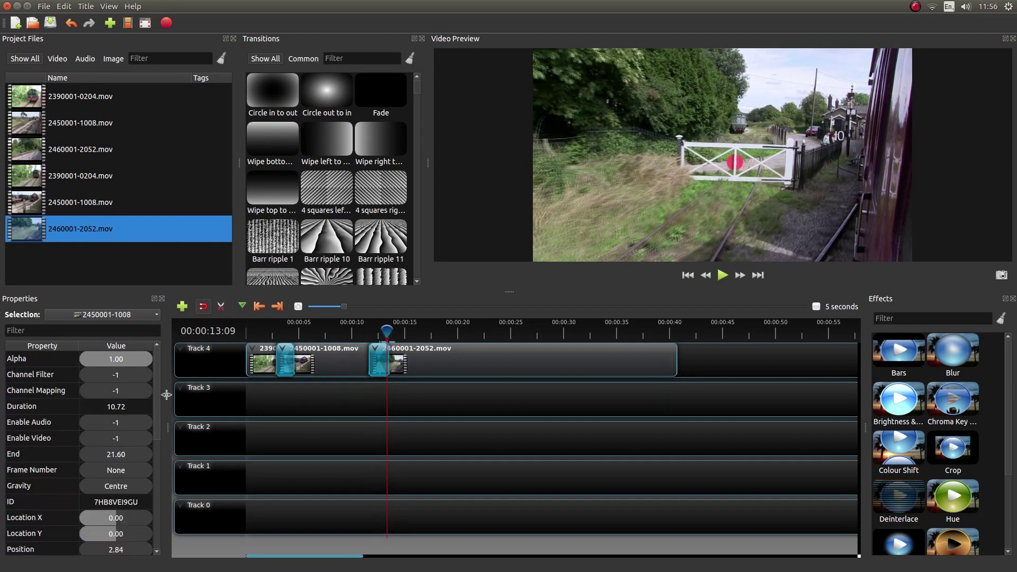
{"action": "left_click_drag", "start_coordinate": [157, 383], "coordinate": [163, 492]}
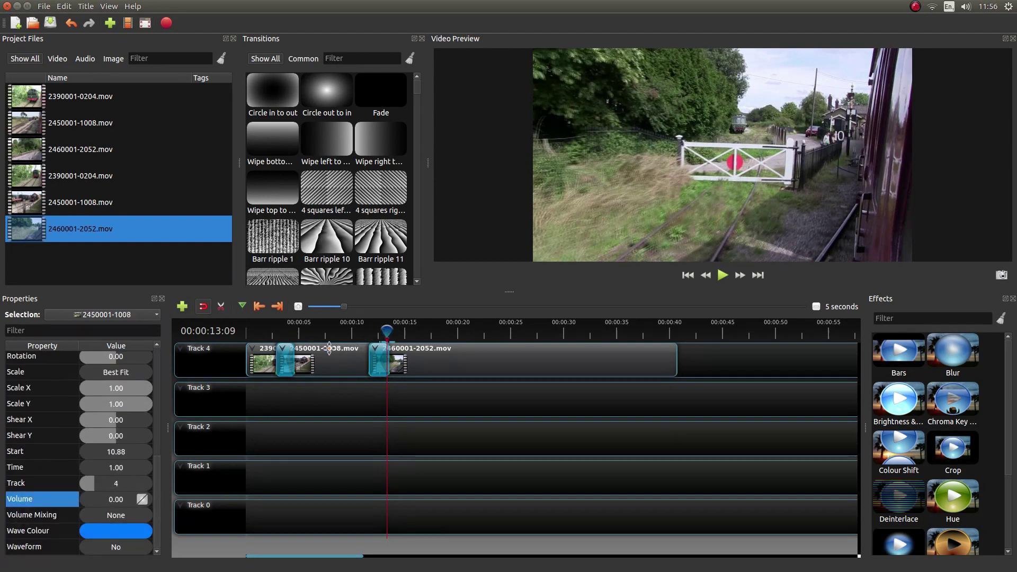
{"action": "mouse_move", "coordinate": [386, 330]}
{"action": "left_mouse_down"}
{"action": "mouse_move", "coordinate": [365, 329]}
{"action": "mouse_move", "coordinate": [391, 331]}
{"action": "mouse_move", "coordinate": [382, 331]}
{"action": "left_mouse_up"}
{"action": "left_click", "coordinate": [432, 364]}
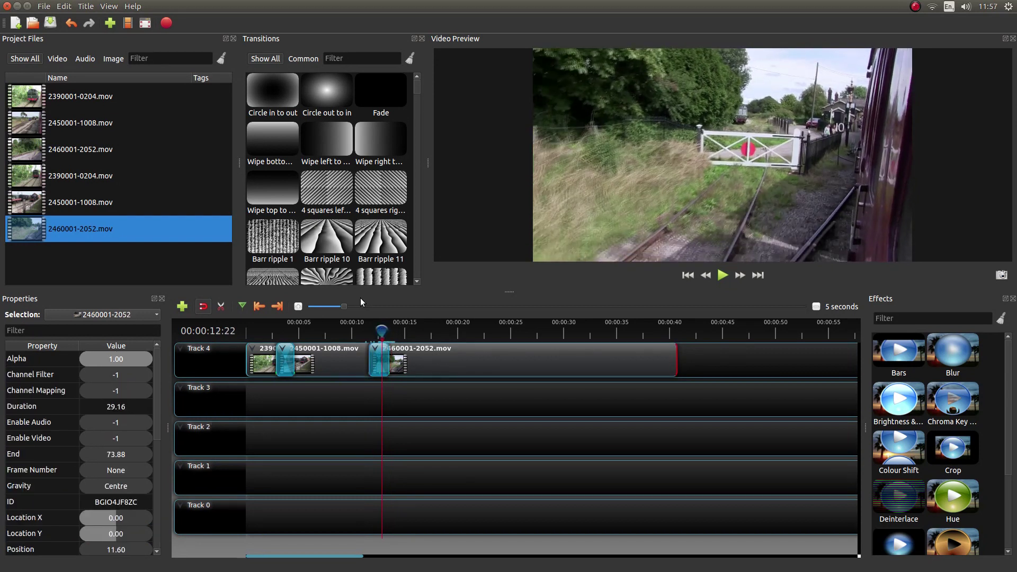